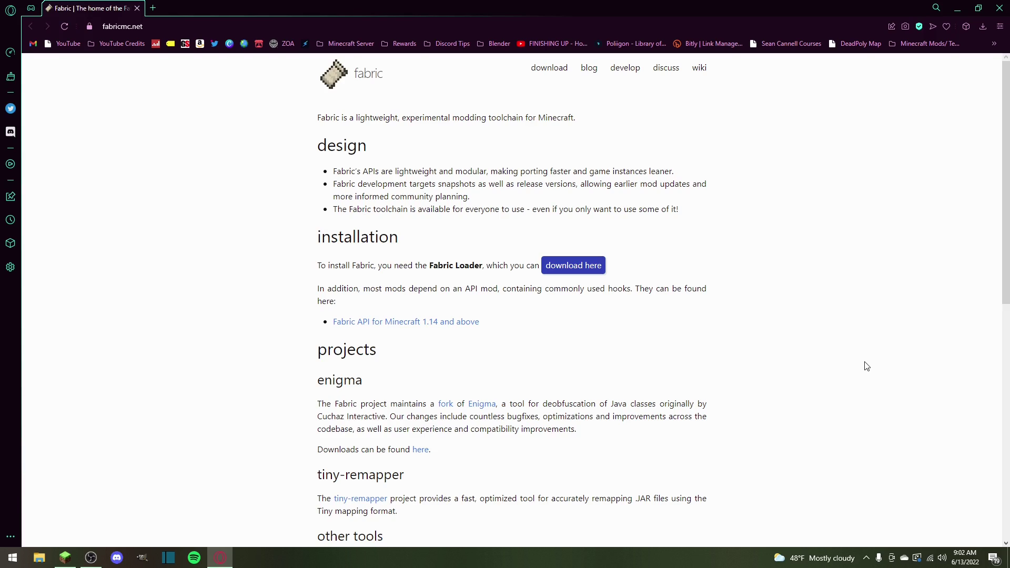
Step: Open the Minecraft Launcher and switch the PLAY installation from fabric-loader-1.18.1 to Latest release 1.19
{"action": "left_click", "coordinate": [68, 560]}
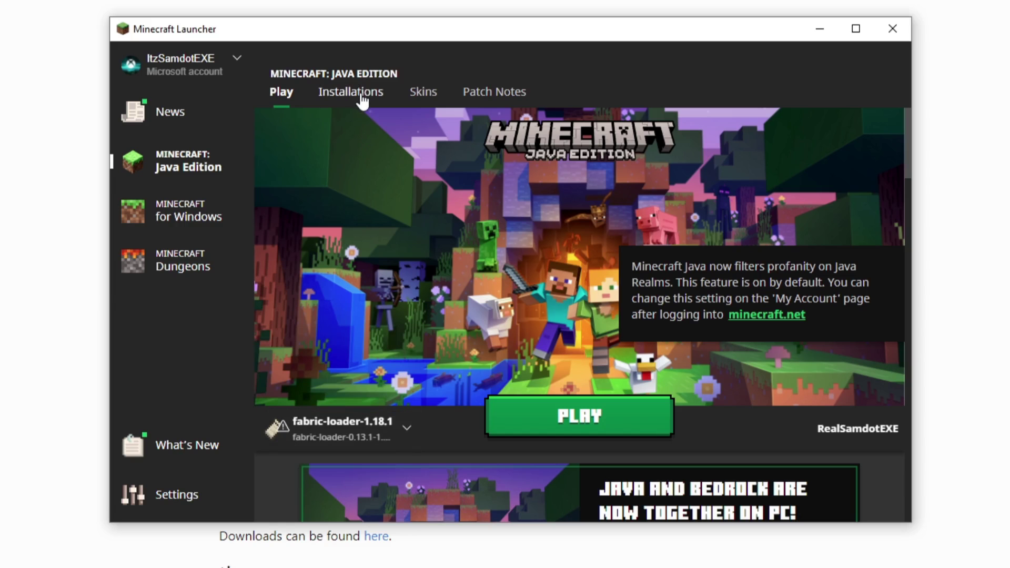
{"action": "left_click", "coordinate": [361, 430]}
{"action": "left_click", "coordinate": [358, 432]}
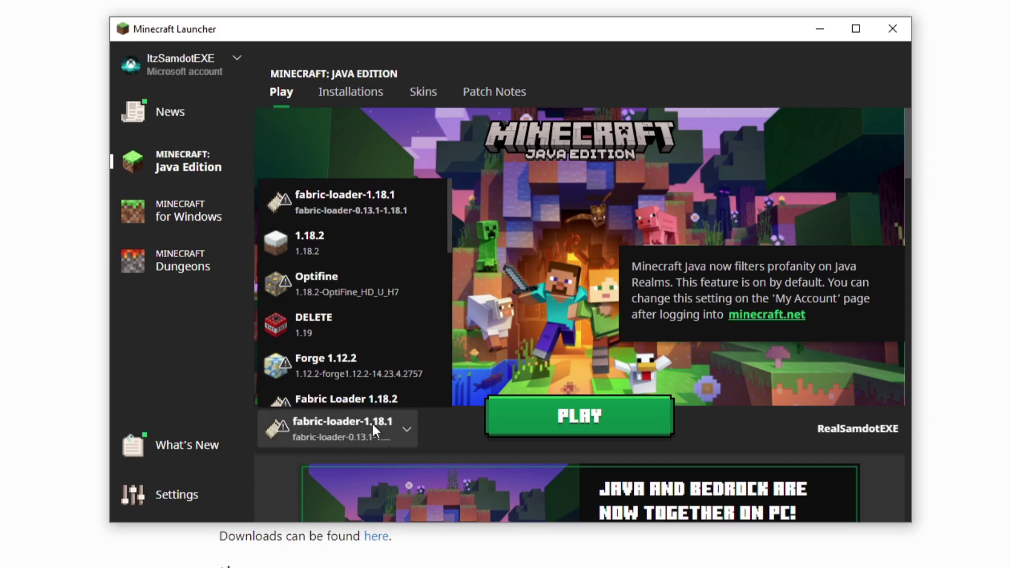
{"action": "scroll", "coordinate": [379, 315], "scroll_direction": "down", "scroll_amount": 5}
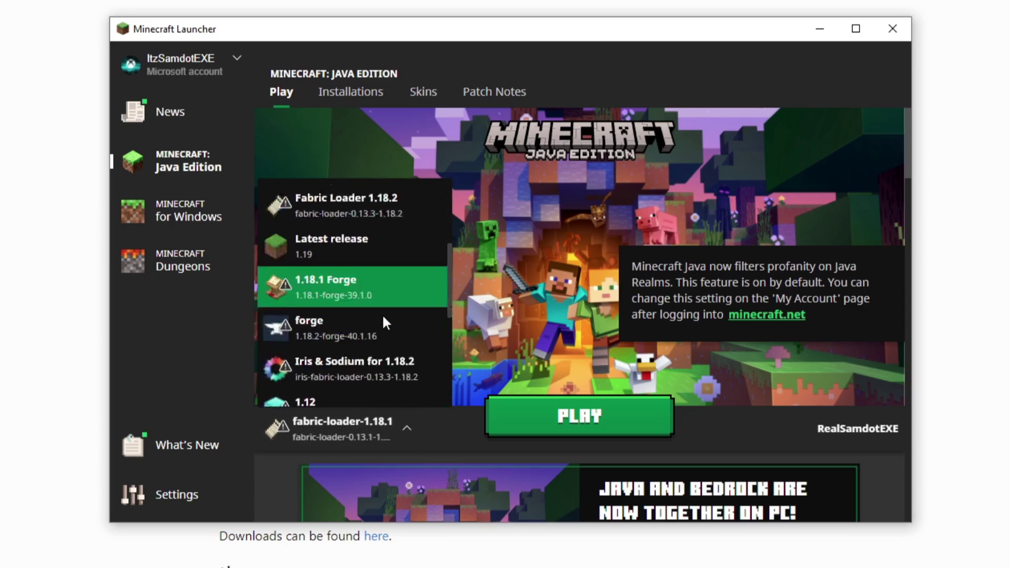
{"action": "scroll", "coordinate": [382, 313], "scroll_direction": "down", "scroll_amount": 8}
{"action": "scroll", "coordinate": [523, 295], "scroll_direction": "up", "scroll_amount": 3}
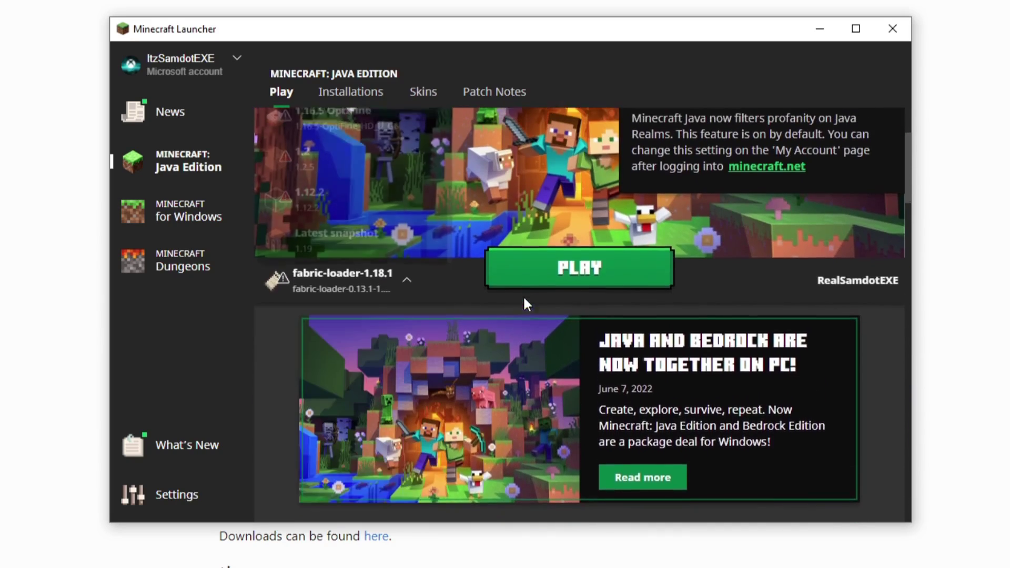
{"action": "scroll", "coordinate": [522, 295], "scroll_direction": "up", "scroll_amount": 2}
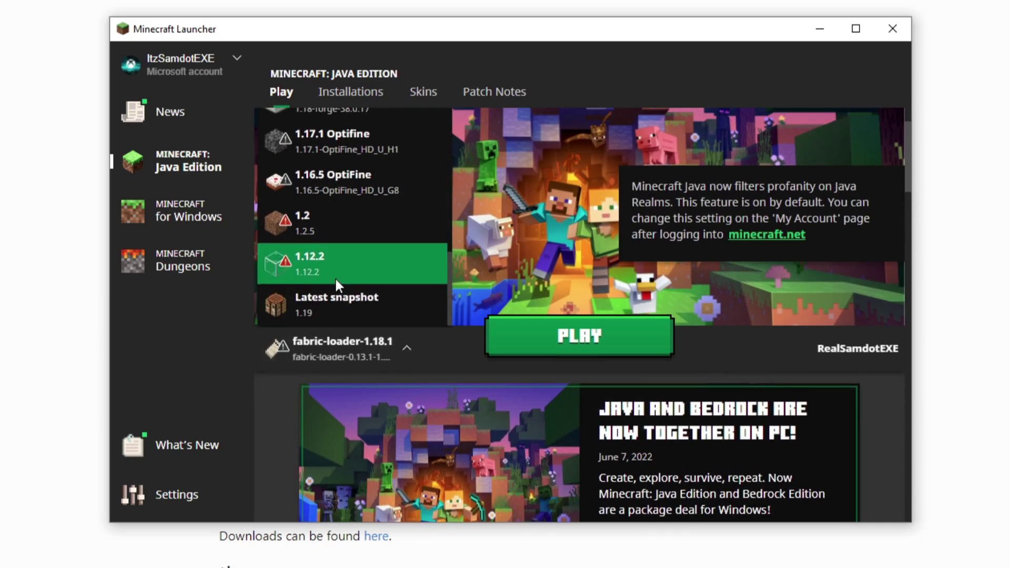
{"action": "scroll", "coordinate": [336, 279], "scroll_direction": "up", "scroll_amount": 4}
{"action": "scroll", "coordinate": [342, 238], "scroll_direction": "up", "scroll_amount": 2}
{"action": "scroll", "coordinate": [326, 258], "scroll_direction": "up", "scroll_amount": 4}
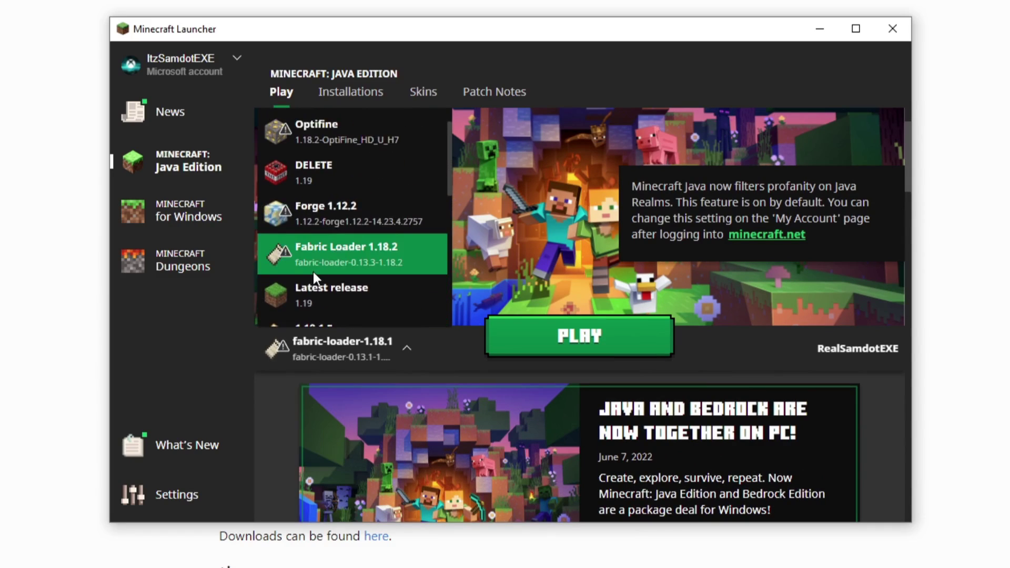
{"action": "scroll", "coordinate": [314, 224], "scroll_direction": "down", "scroll_amount": 2}
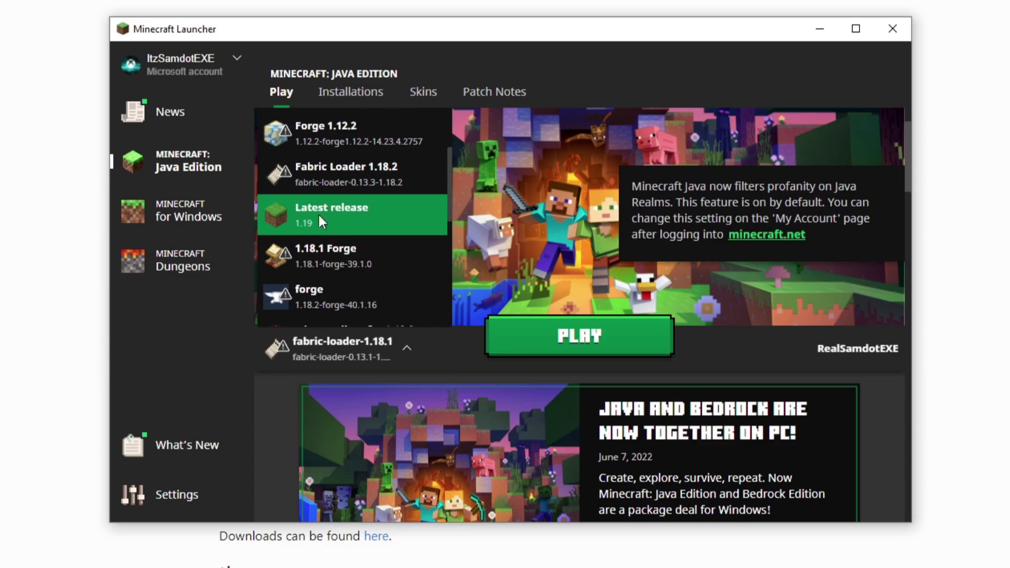
{"action": "left_click", "coordinate": [314, 225]}
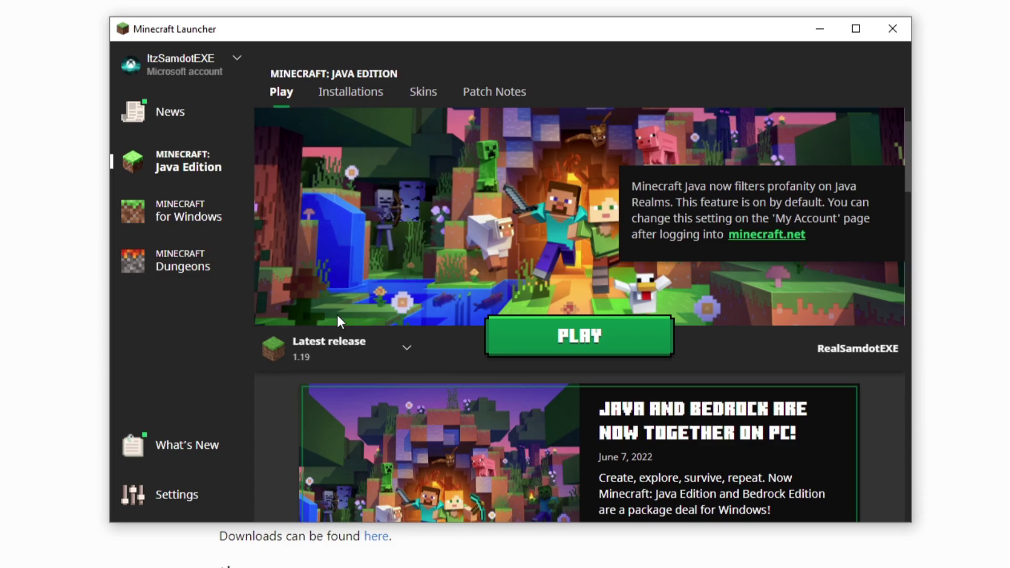
Step: Create a new installation named 1.19 with the pumpkin icon and version release 1.19
{"action": "left_click", "coordinate": [379, 100]}
{"action": "left_click", "coordinate": [297, 191]}
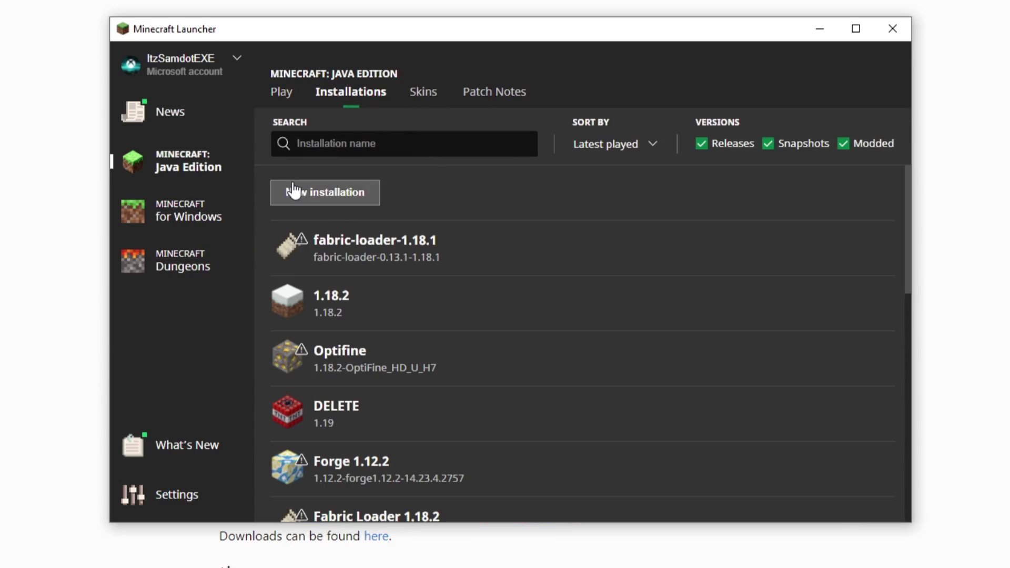
{"action": "left_click", "coordinate": [501, 191]}
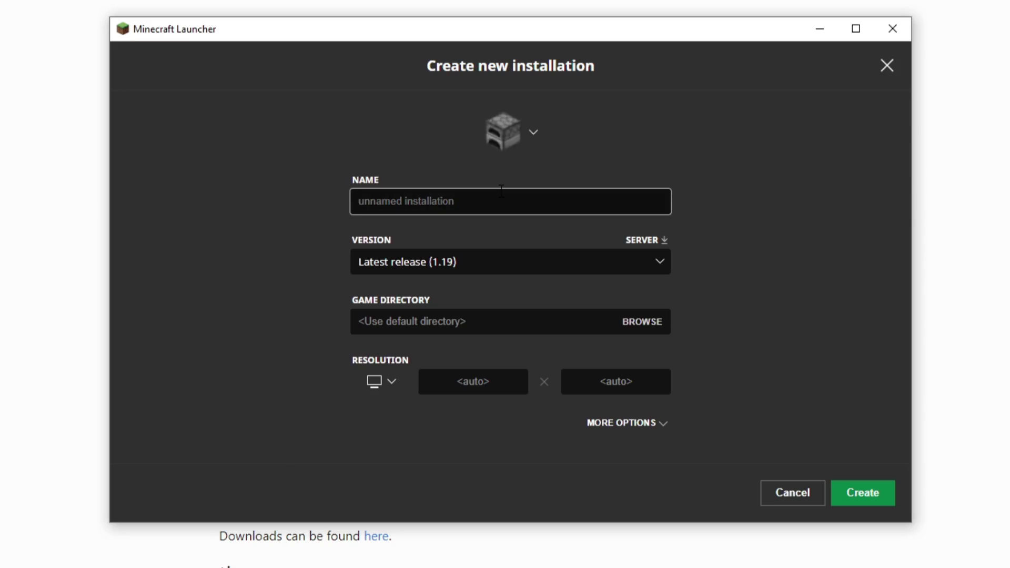
{"action": "type", "text": "1.19"}
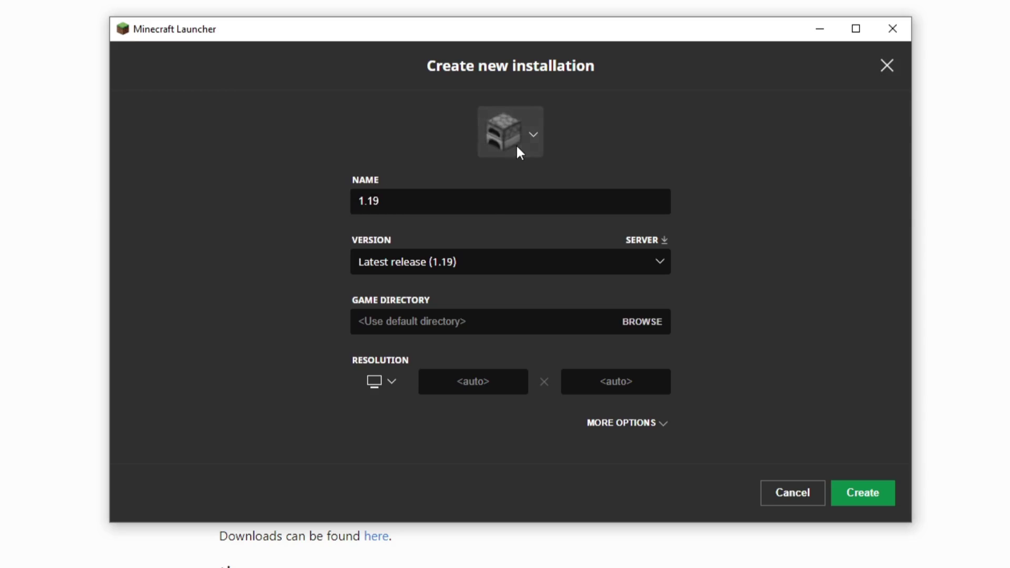
{"action": "left_click", "coordinate": [515, 143]}
{"action": "left_click", "coordinate": [500, 212]}
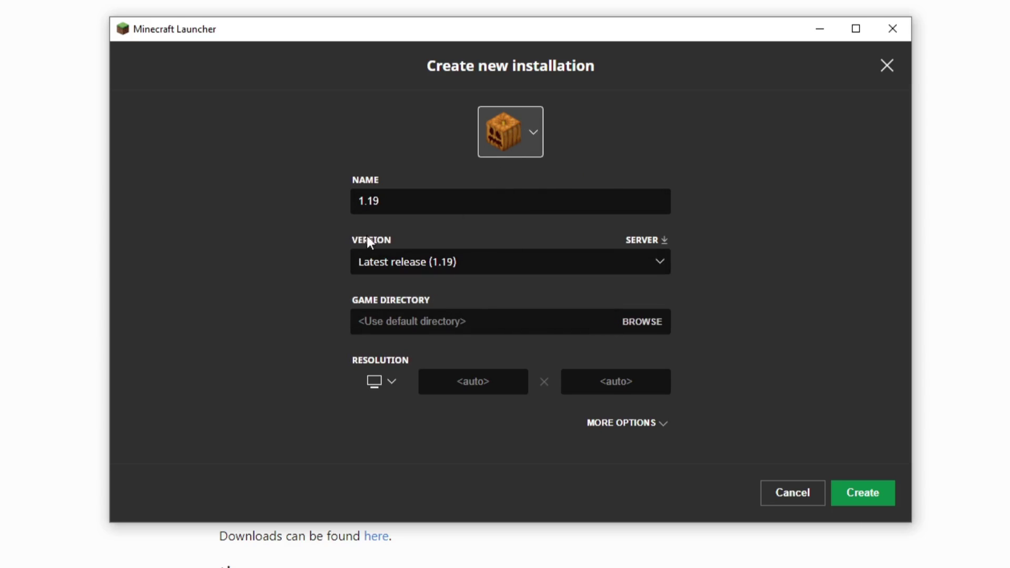
{"action": "left_click", "coordinate": [415, 263]}
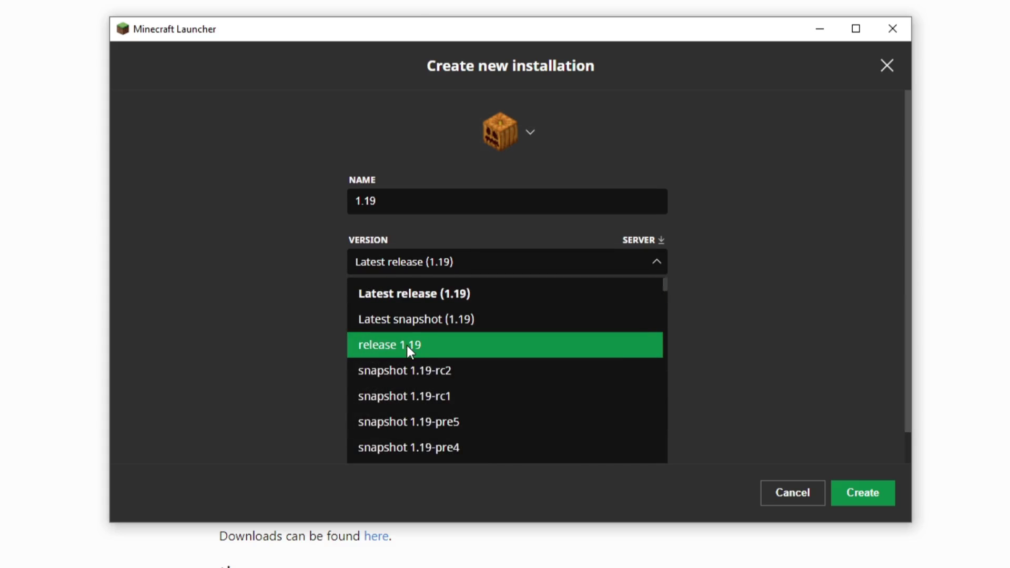
{"action": "left_click", "coordinate": [406, 345]}
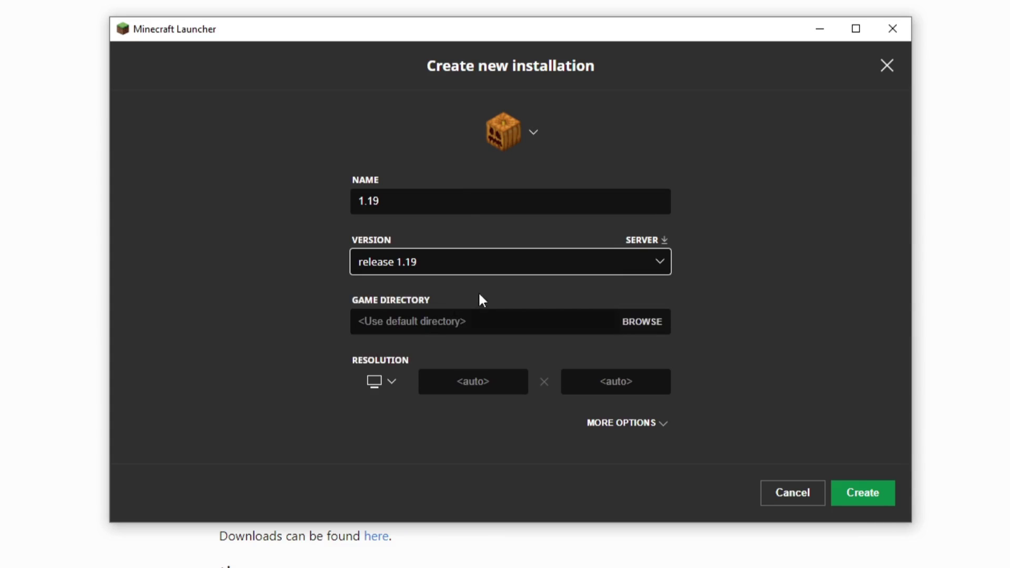
{"action": "left_click", "coordinate": [863, 493]}
Step: Back on the Play page, select the new 1.19 installation and launch it
{"action": "left_click", "coordinate": [281, 93]}
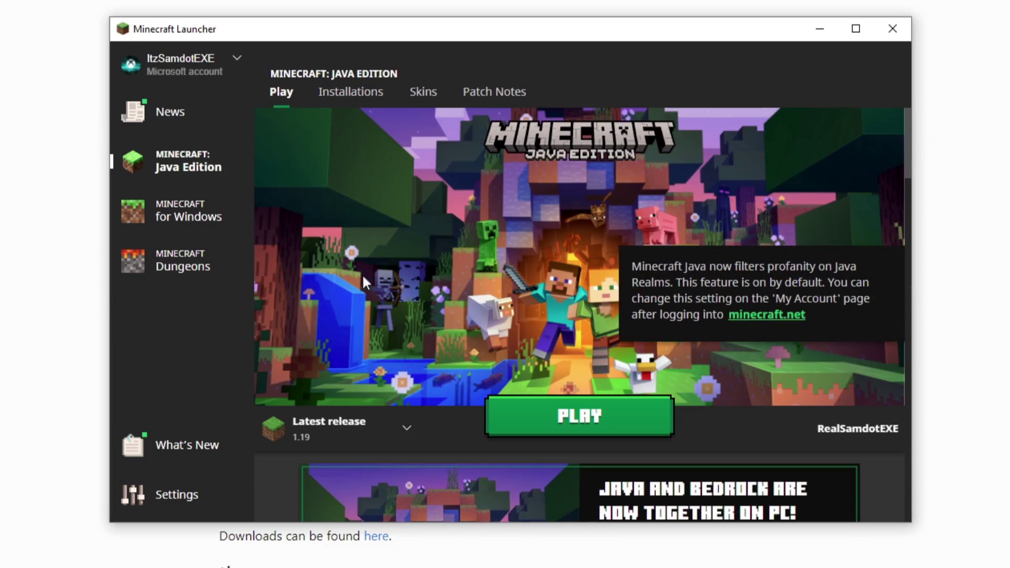
{"action": "left_click", "coordinate": [356, 422]}
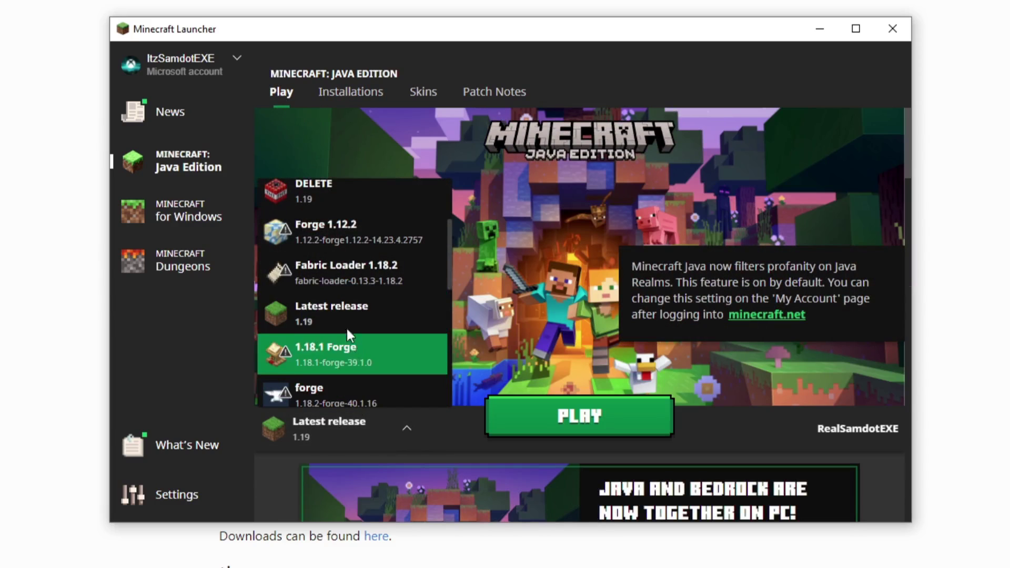
{"action": "scroll", "coordinate": [346, 330], "scroll_direction": "down", "scroll_amount": 8}
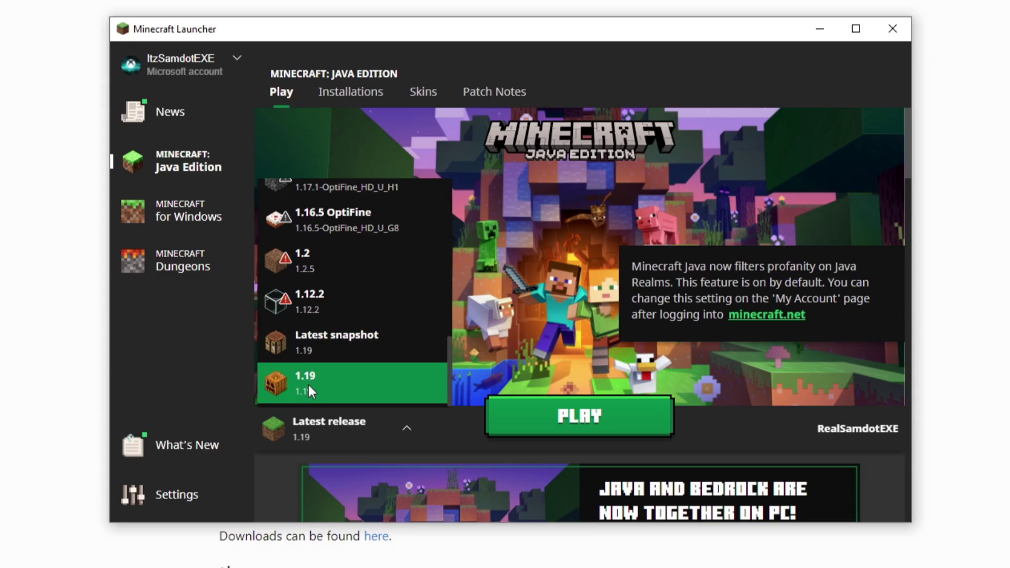
{"action": "left_click", "coordinate": [308, 390]}
{"action": "left_click", "coordinate": [540, 429]}
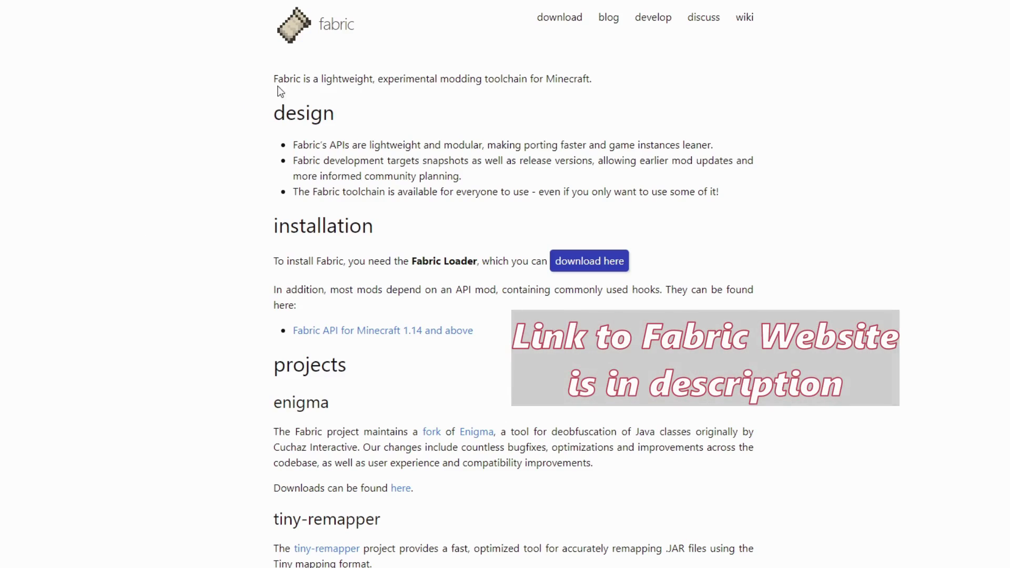
Step: Download the Fabric installer 0.11.0 for Windows from the Fabric site and run it
{"action": "left_click", "coordinate": [569, 21]}
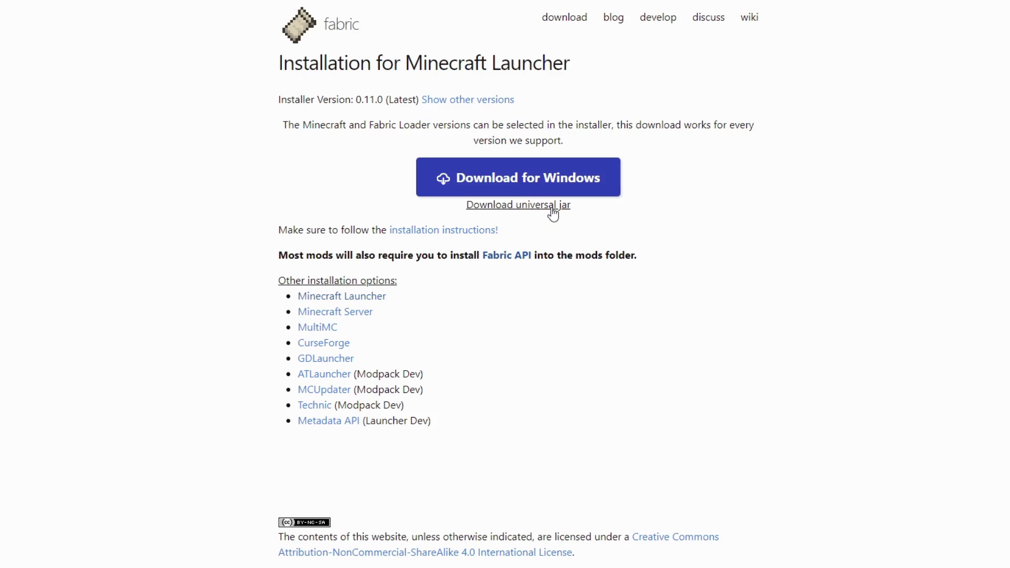
{"action": "left_click", "coordinate": [519, 187]}
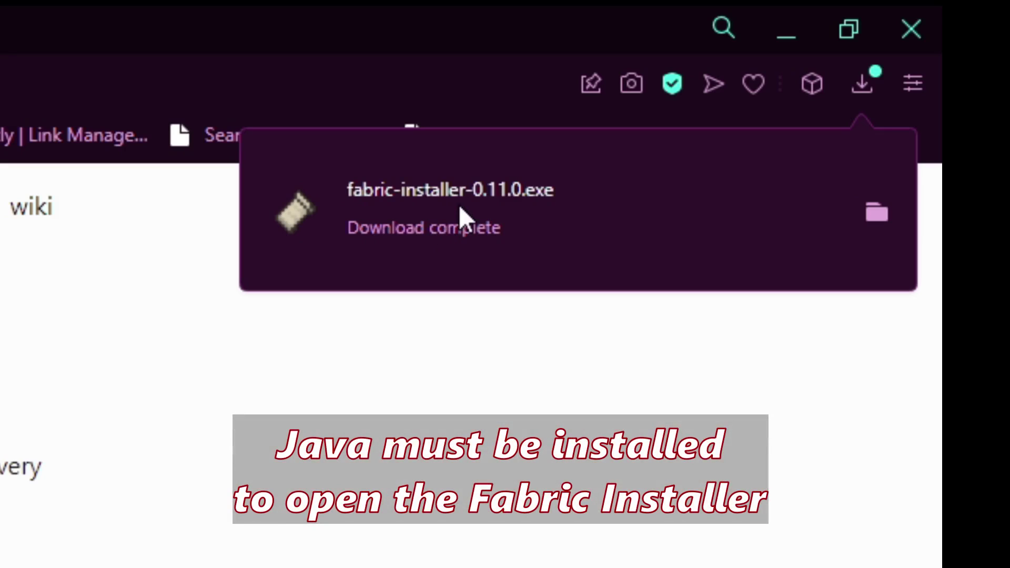
{"action": "left_click", "coordinate": [459, 204]}
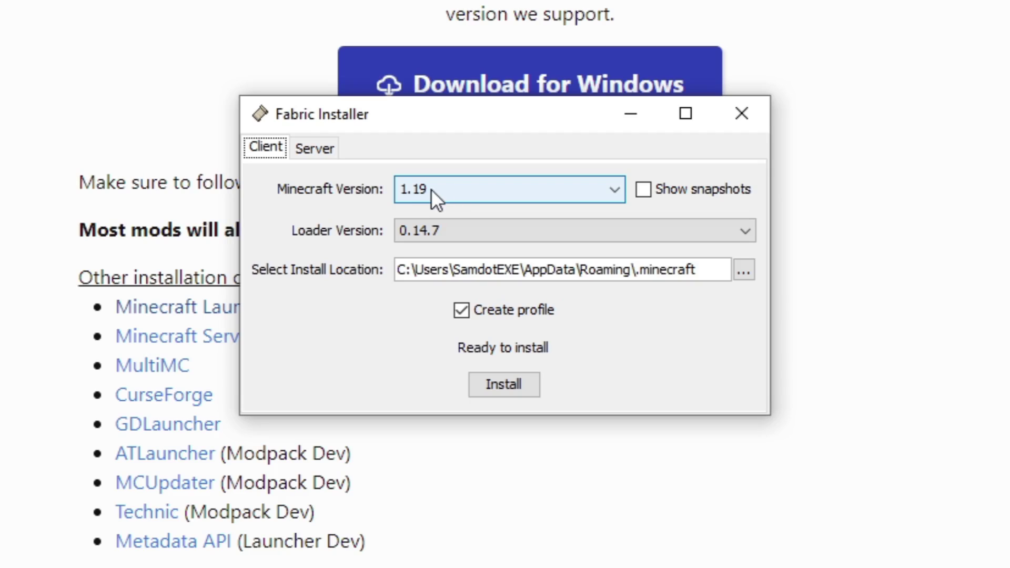
Step: In the Fabric Installer's Client tab, keep Minecraft 1.19 and choose loader version 0.14.7
{"action": "left_click", "coordinate": [417, 188]}
{"action": "left_click", "coordinate": [582, 193]}
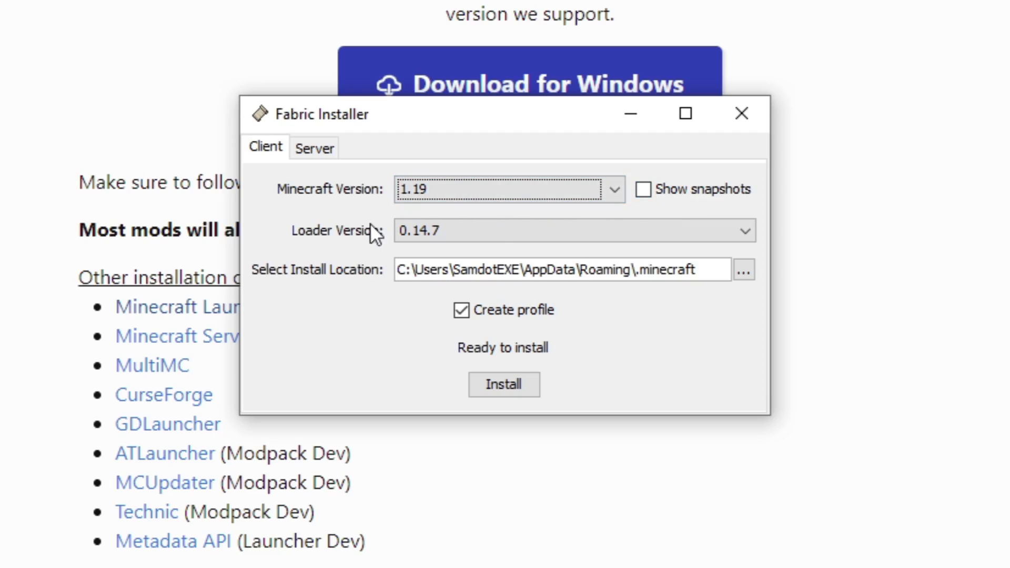
{"action": "left_click", "coordinate": [432, 229]}
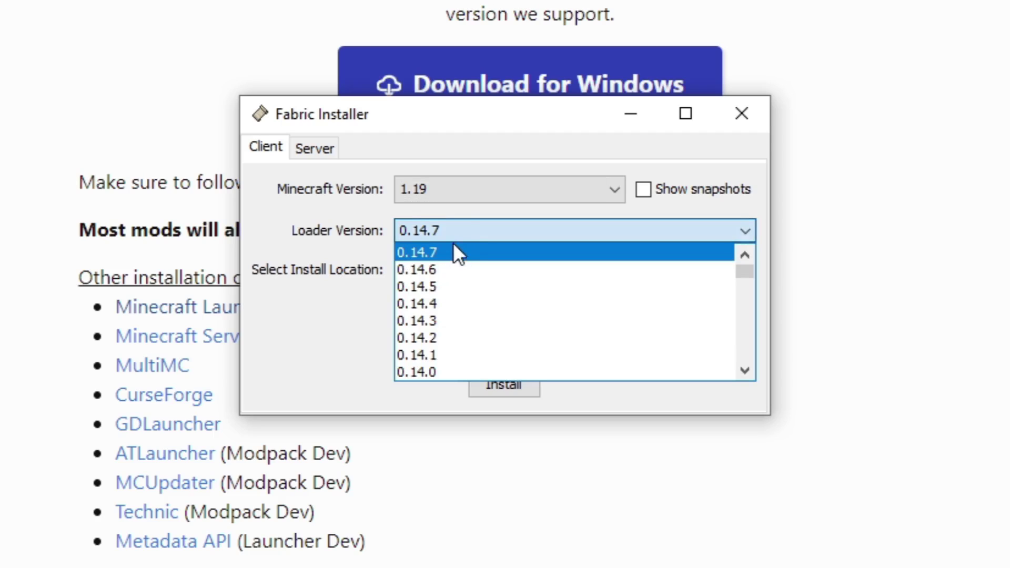
{"action": "scroll", "coordinate": [462, 230], "scroll_direction": "down", "scroll_amount": 10}
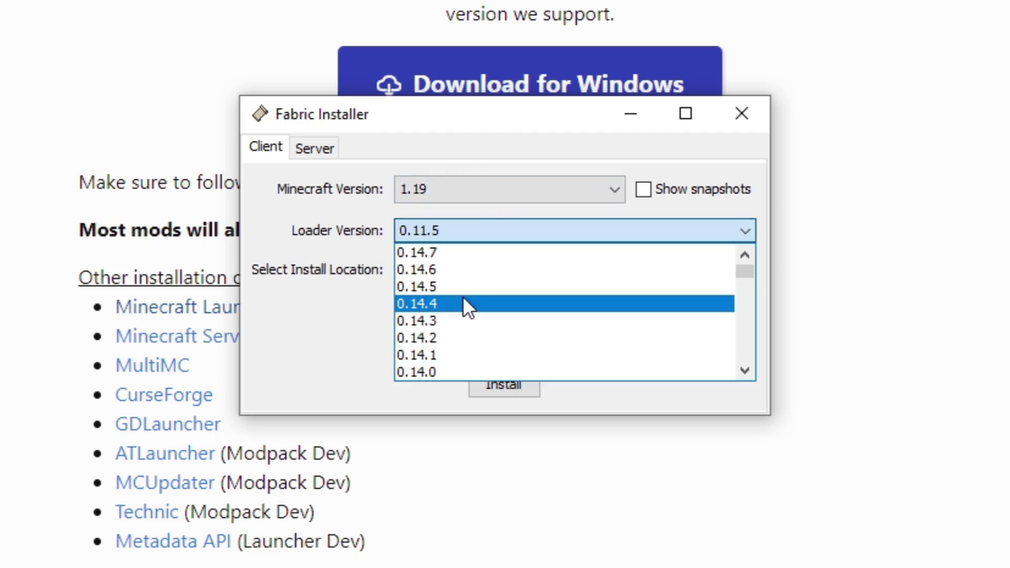
{"action": "left_click", "coordinate": [402, 252]}
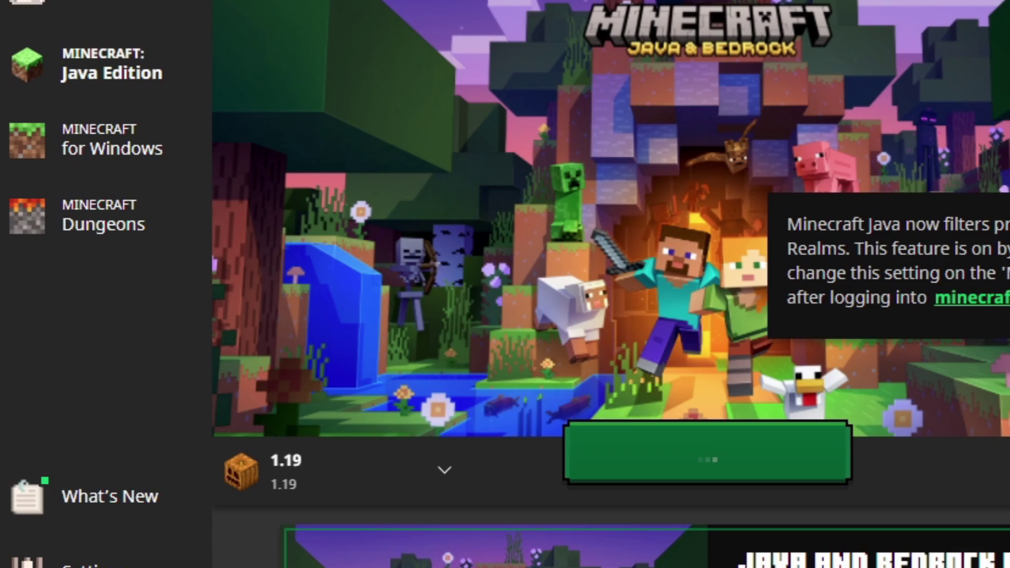
{"action": "left_click", "coordinate": [307, 476]}
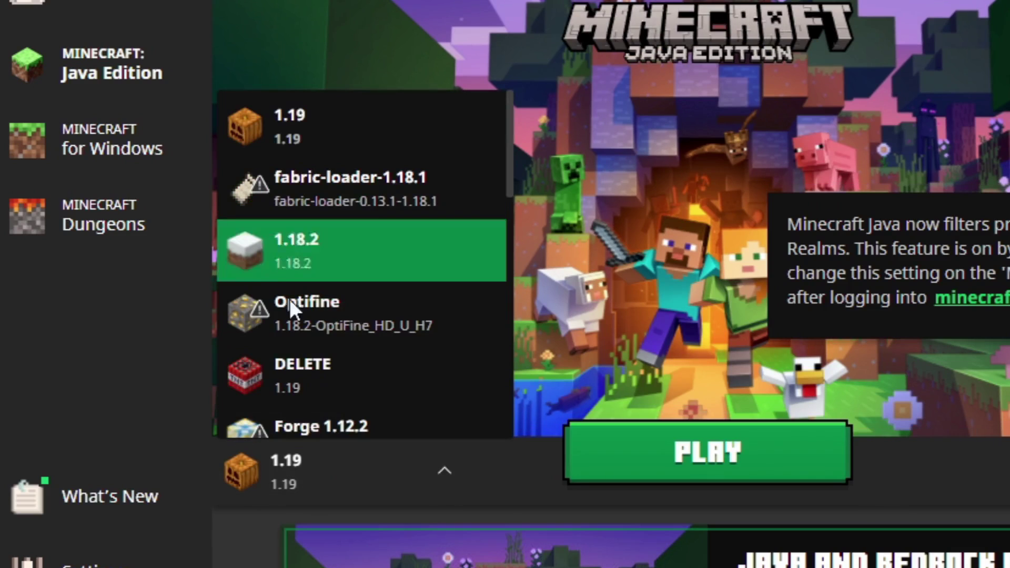
{"action": "scroll", "coordinate": [337, 358], "scroll_direction": "down", "scroll_amount": 4}
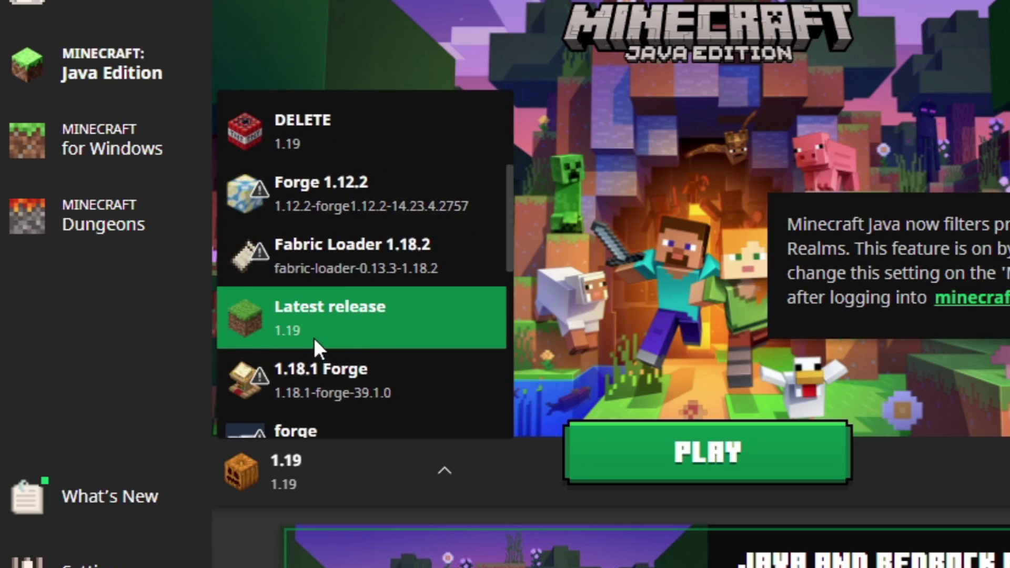
{"action": "scroll", "coordinate": [313, 338], "scroll_direction": "up", "scroll_amount": 4}
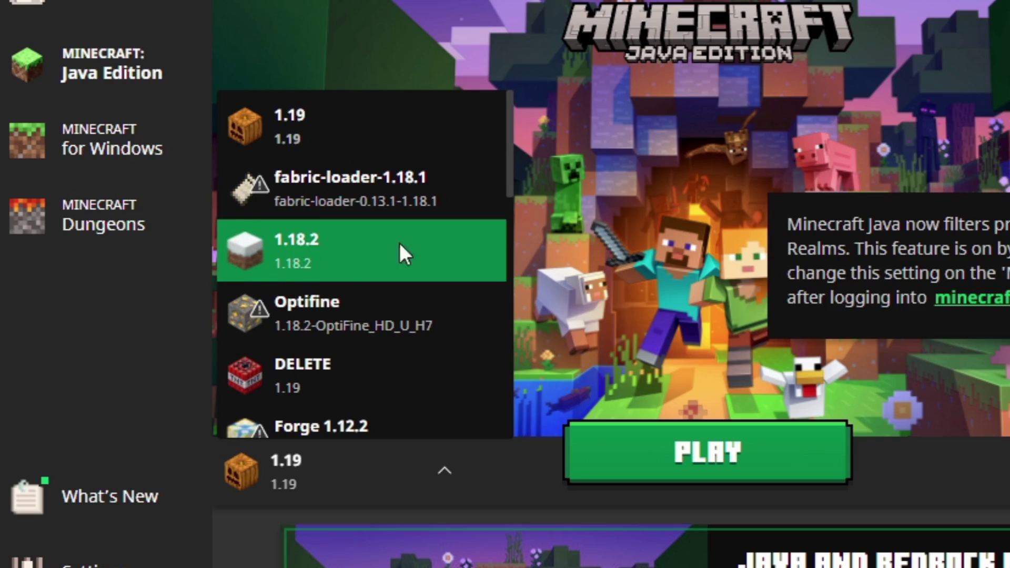
{"action": "left_click", "coordinate": [500, 468]}
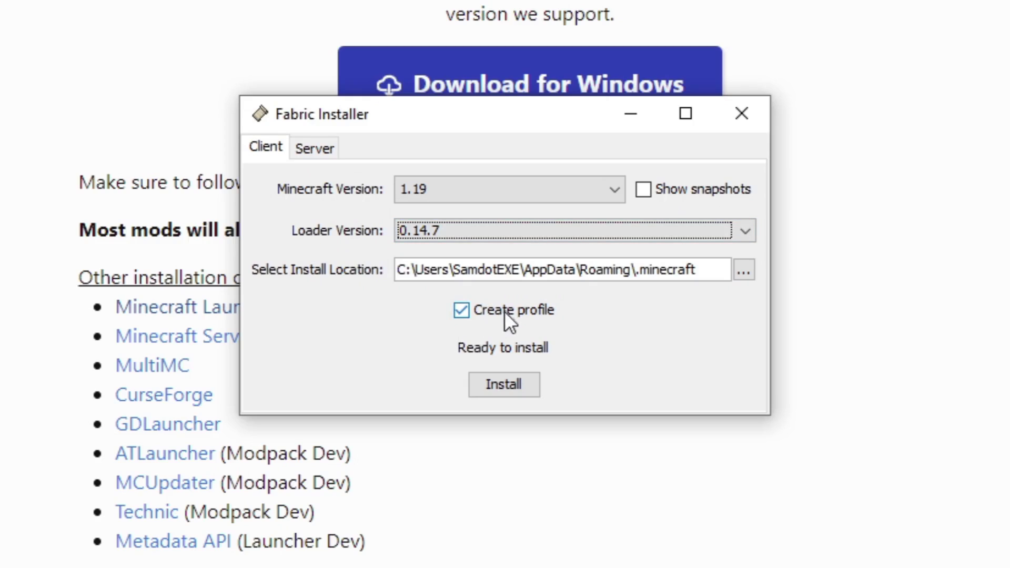
Step: Install Fabric Loader 0.14.7 for 1.19 with a launcher profile, then close the installer
{"action": "left_click", "coordinate": [461, 311]}
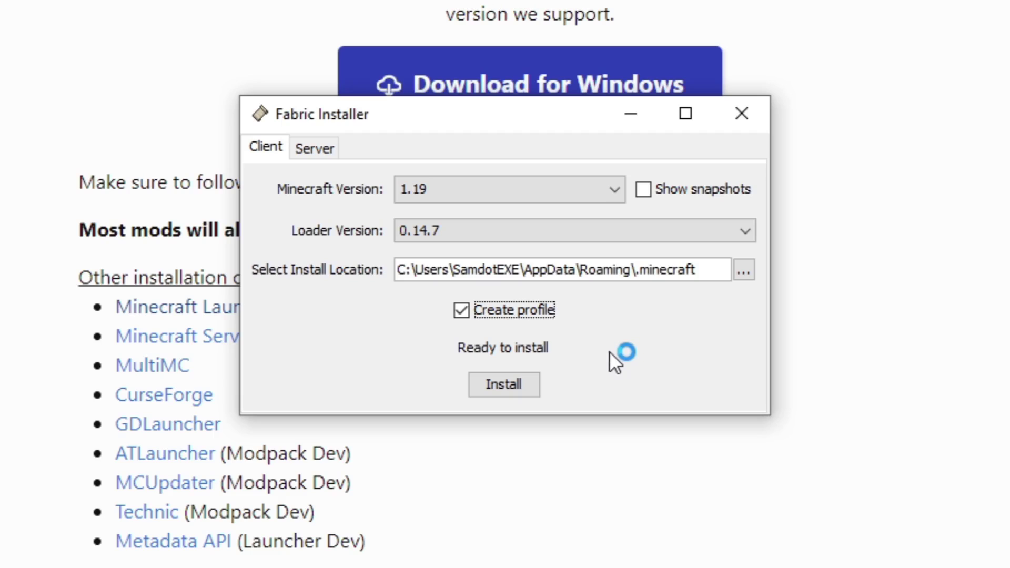
{"action": "left_click", "coordinate": [502, 384]}
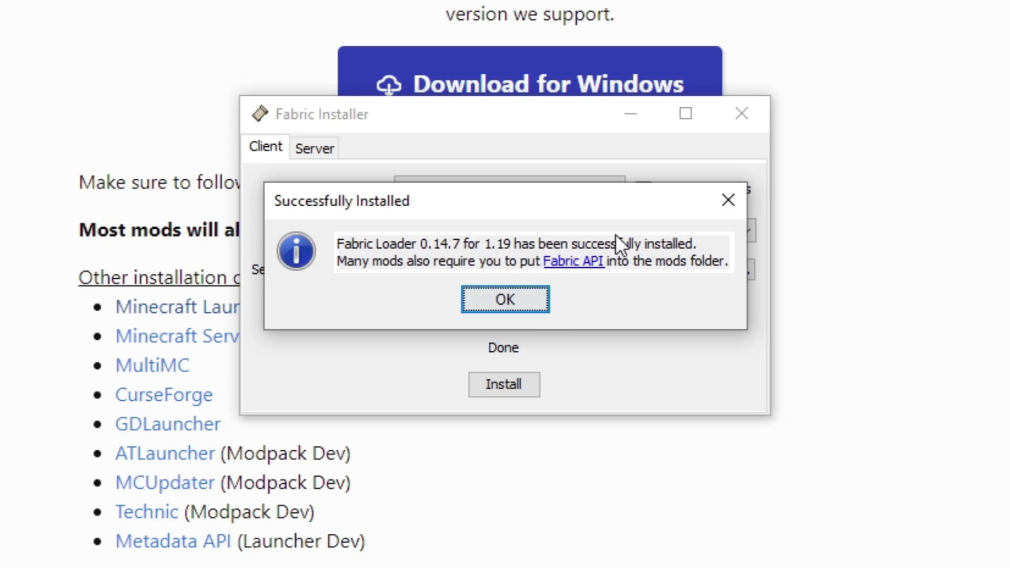
{"action": "left_click", "coordinate": [518, 300]}
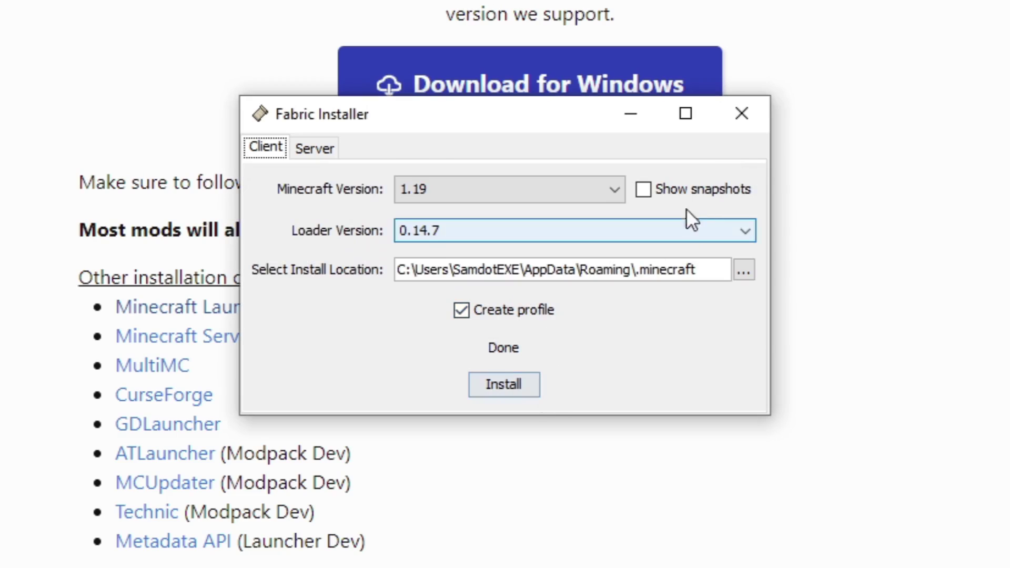
{"action": "left_click", "coordinate": [734, 115]}
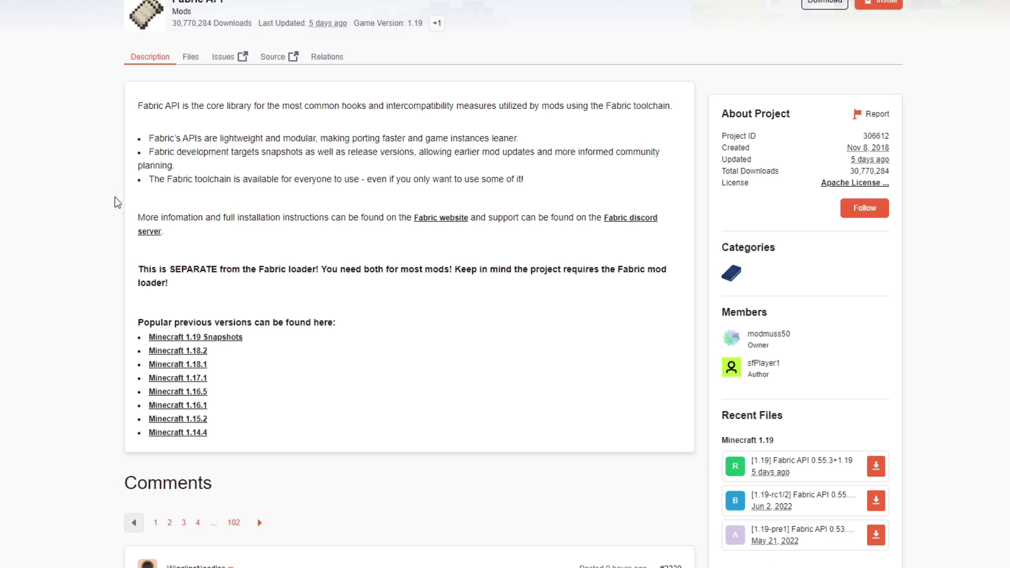
Step: Read through the Fabric API description on CurseForge, then open its Files list
{"action": "scroll", "coordinate": [110, 191], "scroll_direction": "up", "scroll_amount": 3}
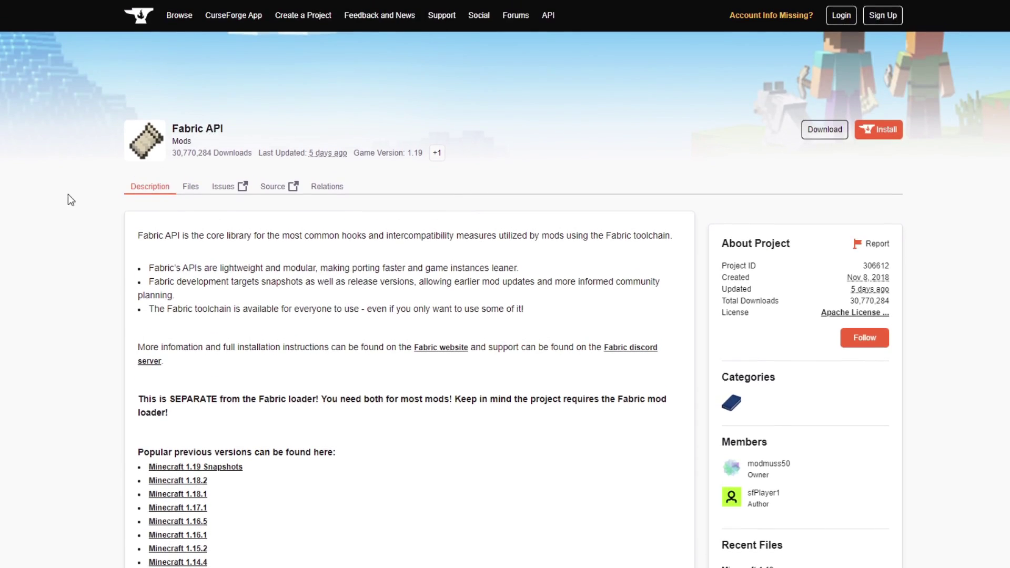
{"action": "scroll", "coordinate": [67, 195], "scroll_direction": "down", "scroll_amount": 5}
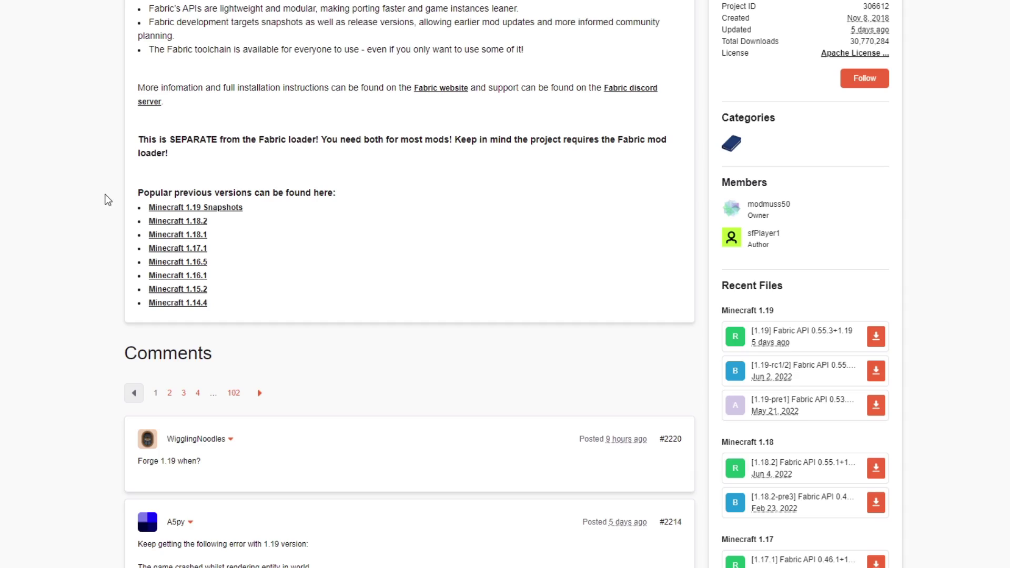
{"action": "scroll", "coordinate": [530, 363], "scroll_direction": "down", "scroll_amount": 1}
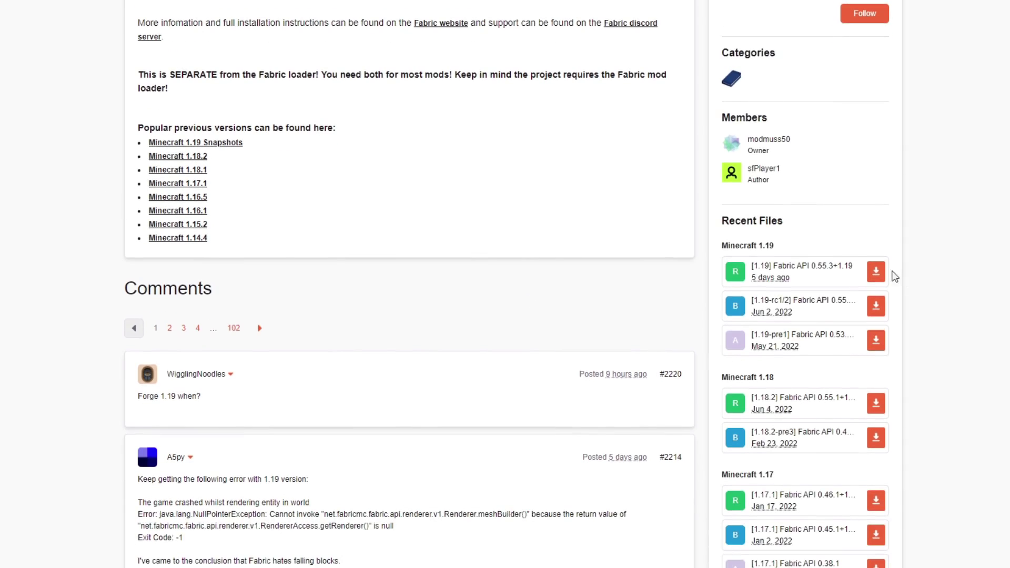
{"action": "scroll", "coordinate": [718, 284], "scroll_direction": "up", "scroll_amount": 3}
{"action": "scroll", "coordinate": [719, 273], "scroll_direction": "down", "scroll_amount": 2}
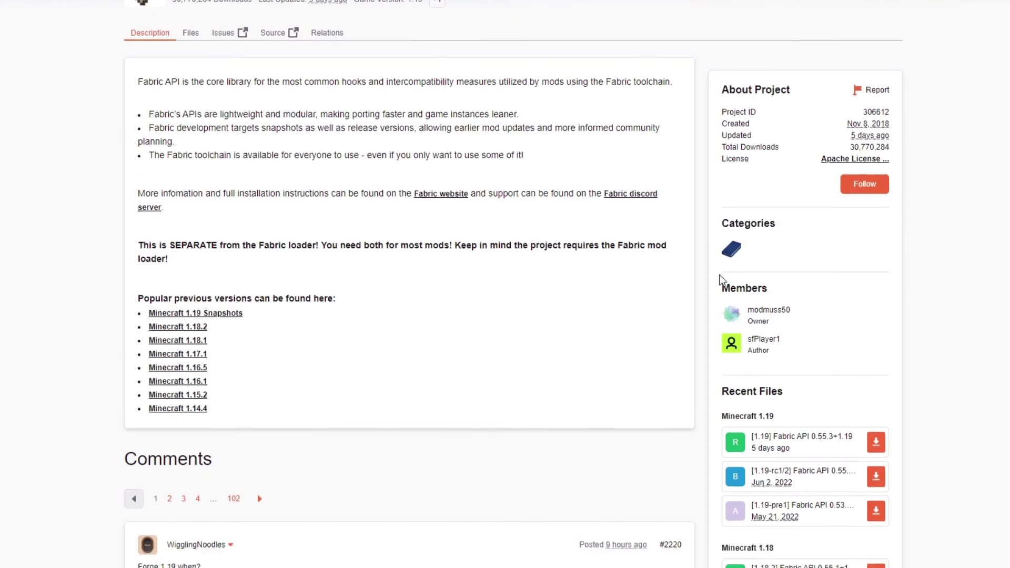
{"action": "left_click_drag", "start_coordinate": [735, 339], "coordinate": [759, 335]}
{"action": "left_click", "coordinate": [974, 316]}
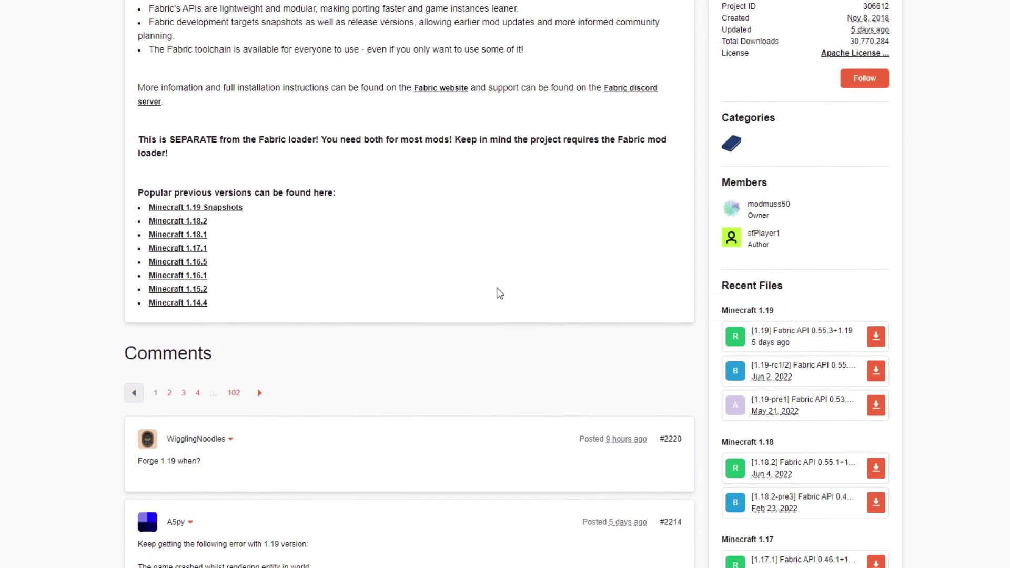
{"action": "scroll", "coordinate": [192, 182], "scroll_direction": "up", "scroll_amount": 4}
{"action": "left_click", "coordinate": [191, 188]}
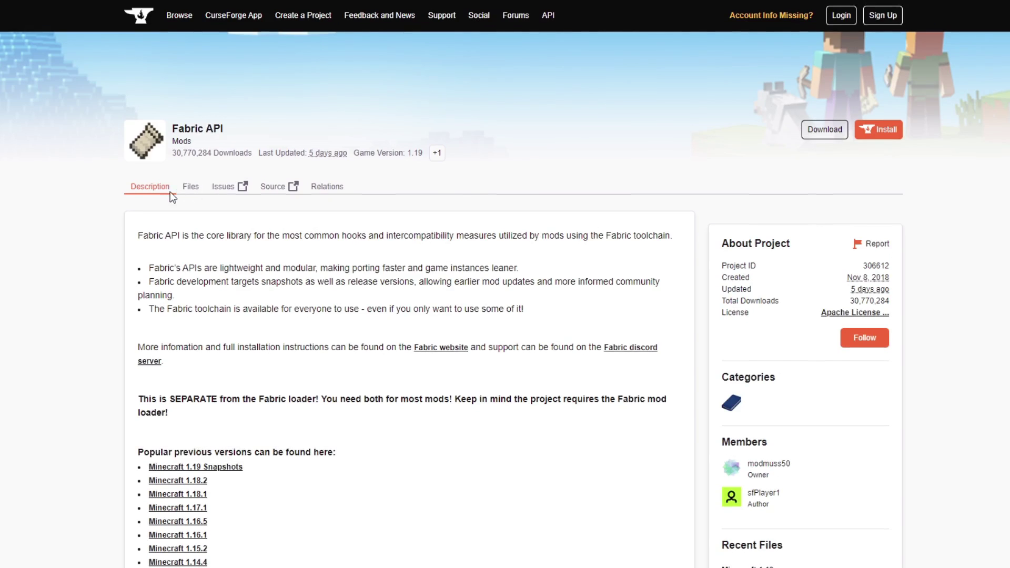
{"action": "scroll", "coordinate": [137, 203], "scroll_direction": "down", "scroll_amount": 4}
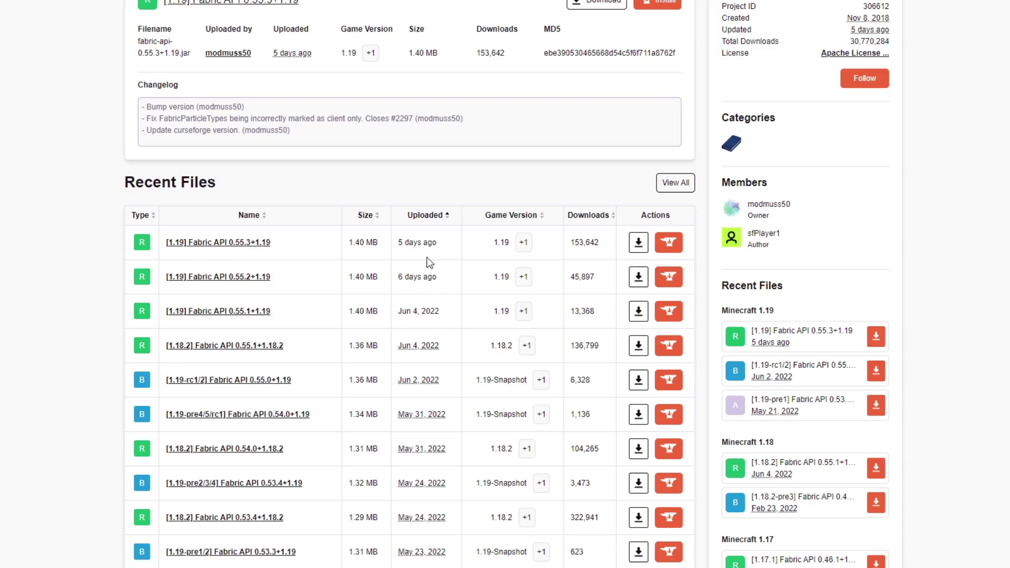
Step: Download the [1.19] Fabric API 0.55.3+1.19 jar and save it to Downloads
{"action": "triple_click", "coordinate": [519, 236]}
{"action": "left_click_drag", "start_coordinate": [402, 242], "coordinate": [427, 241]}
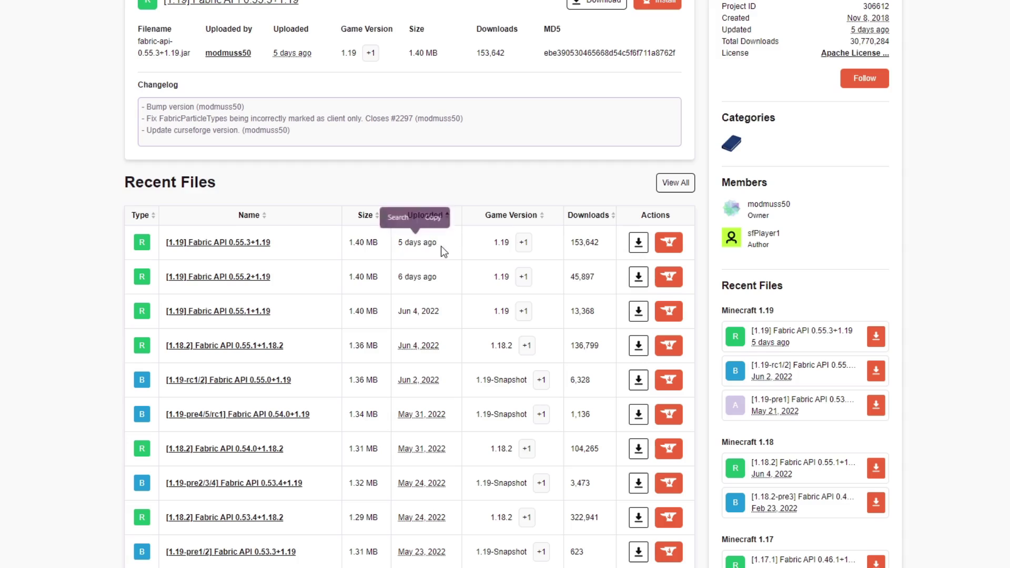
{"action": "left_click", "coordinate": [442, 252]}
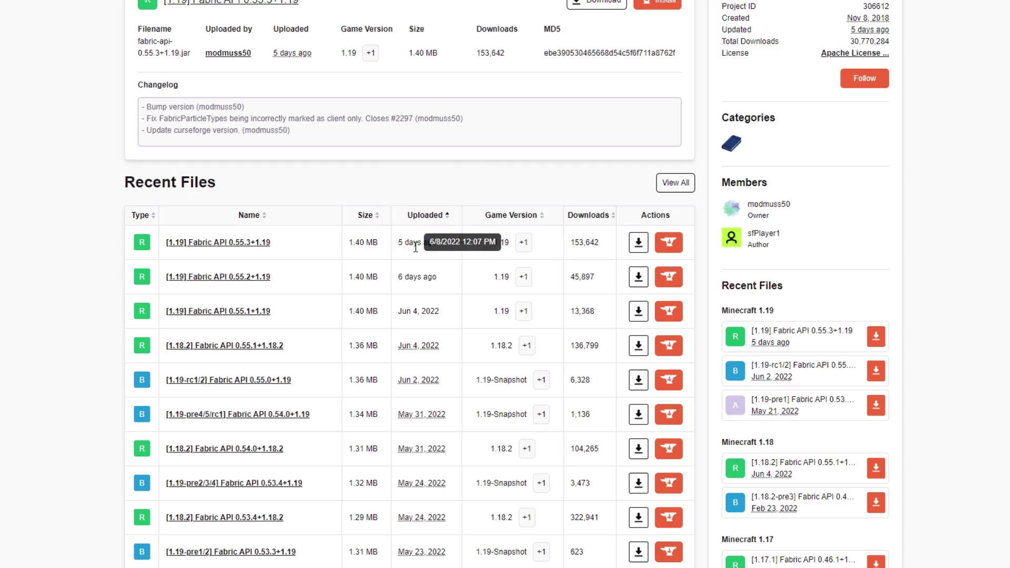
{"action": "left_click", "coordinate": [634, 245]}
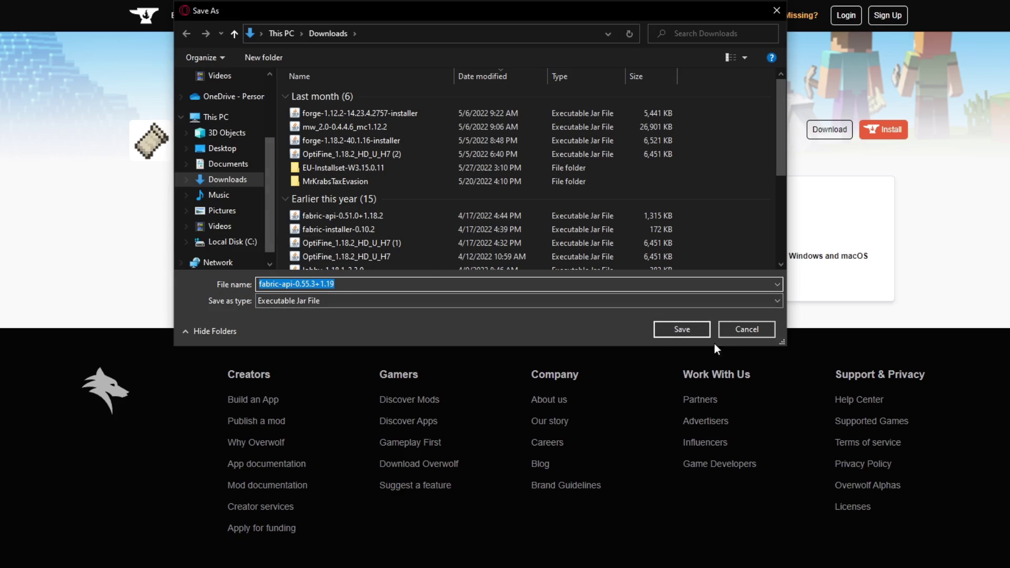
{"action": "left_click", "coordinate": [699, 333]}
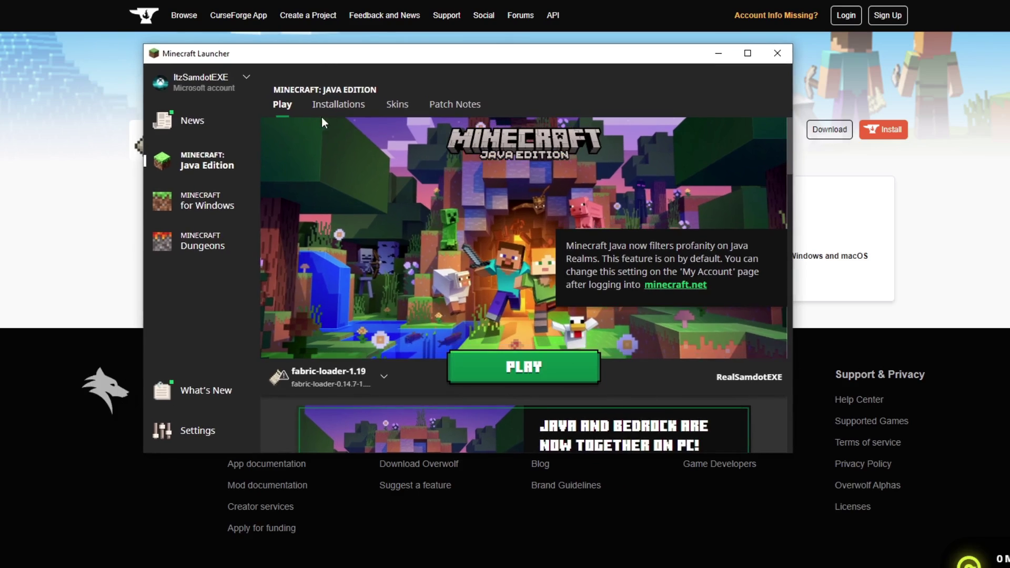
Step: Show the launcher's Installations list with the fabric-loader-1.19 profile at the top
{"action": "left_click", "coordinate": [335, 110]}
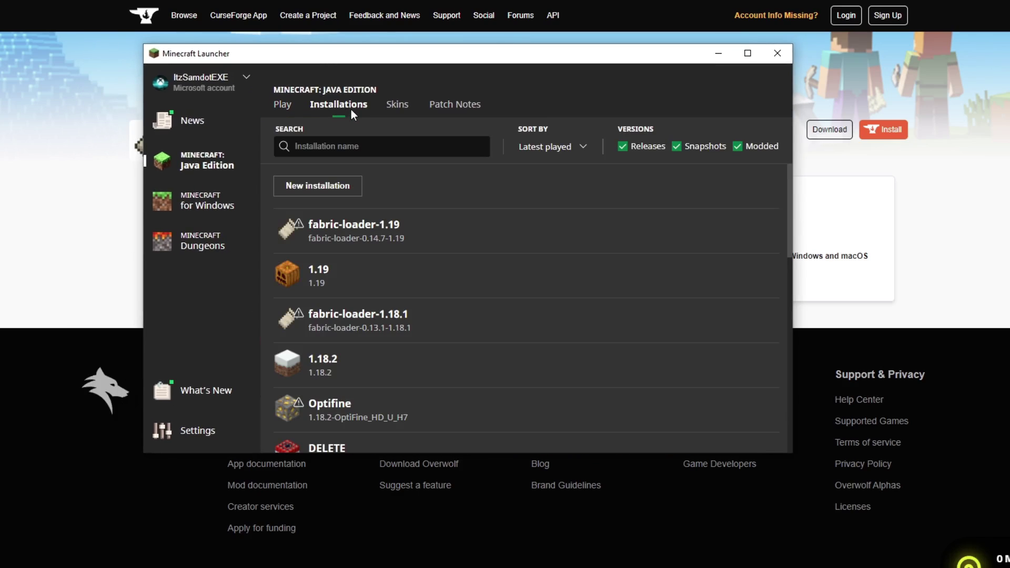
{"action": "mouse_move", "coordinate": [313, 232]}
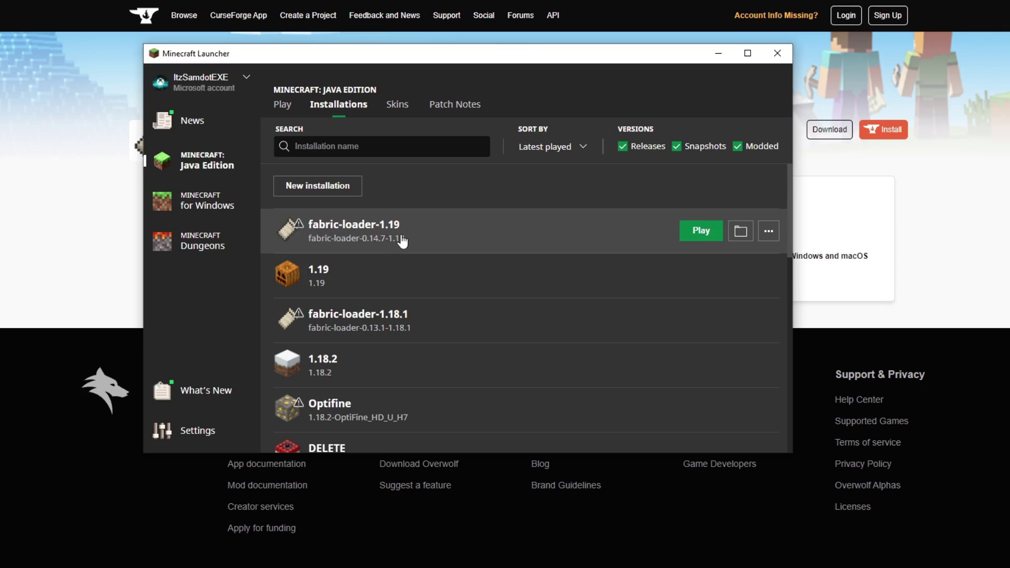
Step: Open the fabric-loader-1.19 profile's .minecraft folder in File Explorer and select its mods folder
{"action": "left_click", "coordinate": [741, 239]}
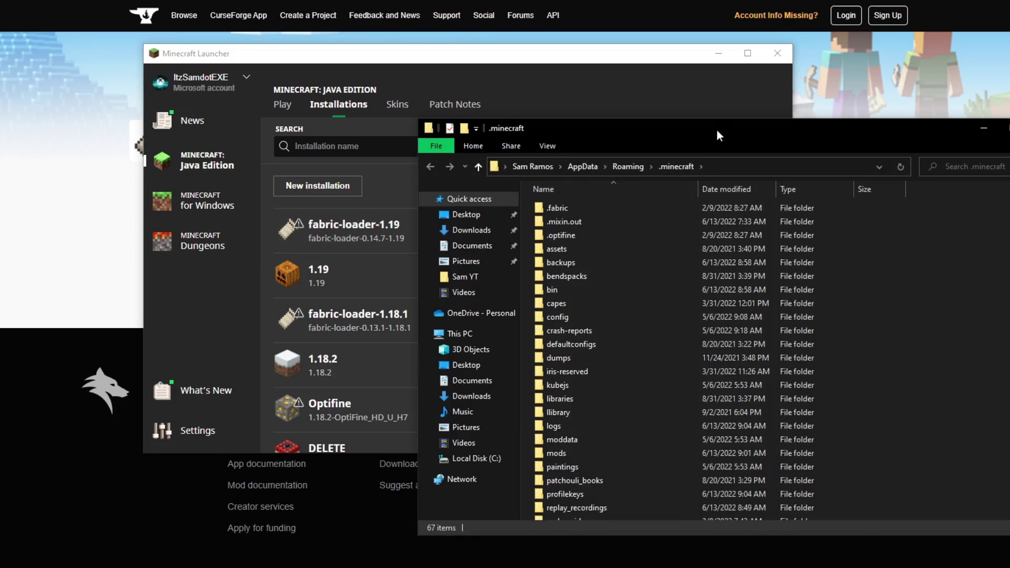
{"action": "left_click_drag", "start_coordinate": [717, 132], "coordinate": [462, 77]}
{"action": "scroll", "coordinate": [299, 208], "scroll_direction": "down", "scroll_amount": 3}
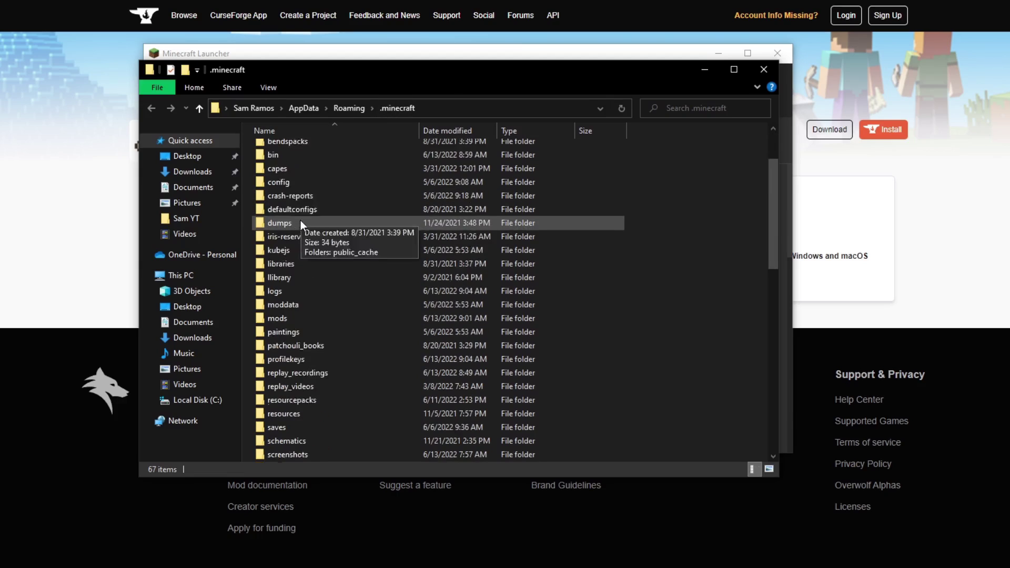
{"action": "left_click", "coordinate": [292, 281]}
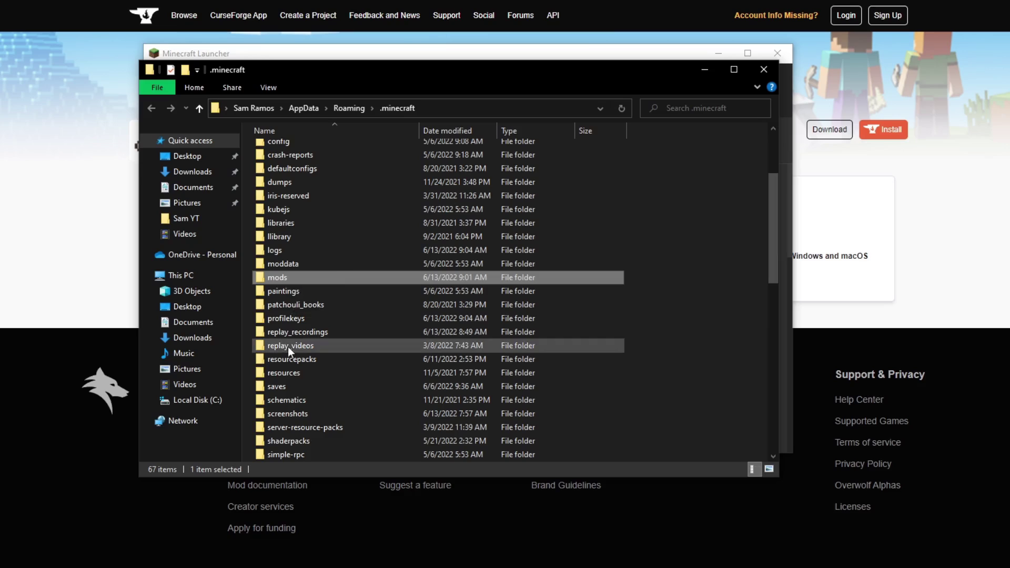
{"action": "left_click", "coordinate": [284, 266]}
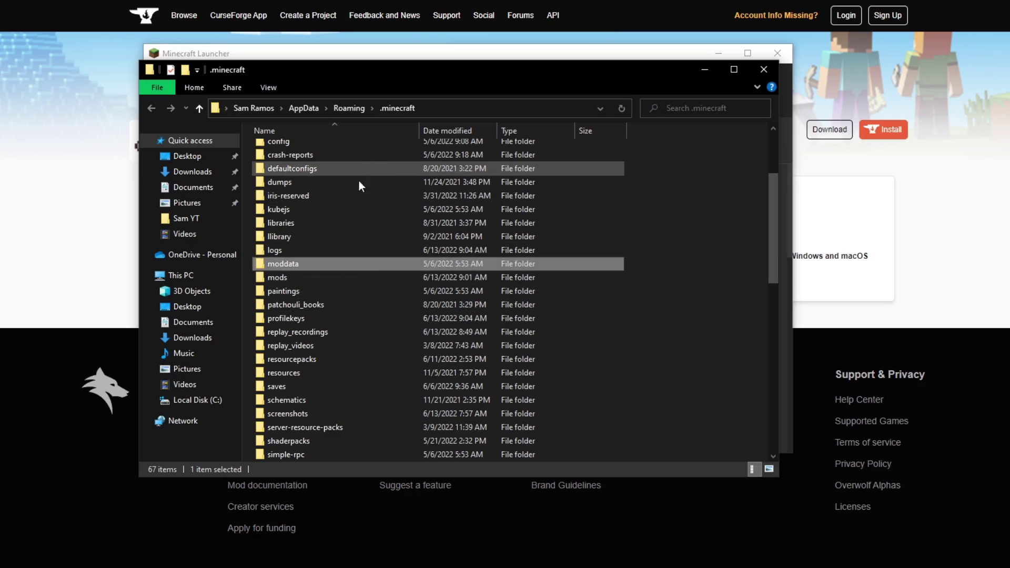
{"action": "left_click", "coordinate": [286, 275]}
Step: Create a new folder in .minecraft, leaving a stray folder named 'm'
{"action": "right_click", "coordinate": [655, 230]}
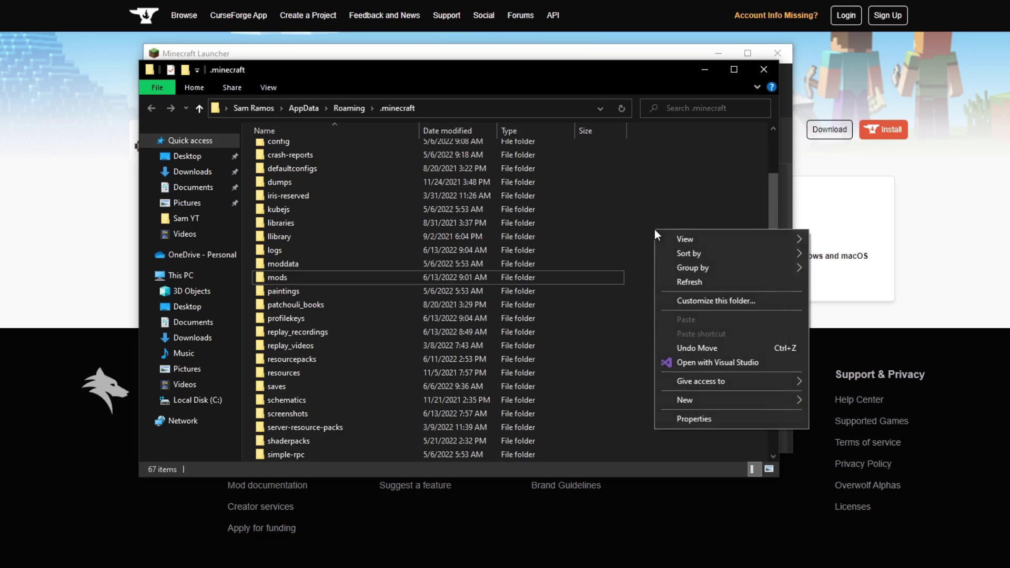
{"action": "mouse_move", "coordinate": [686, 403]}
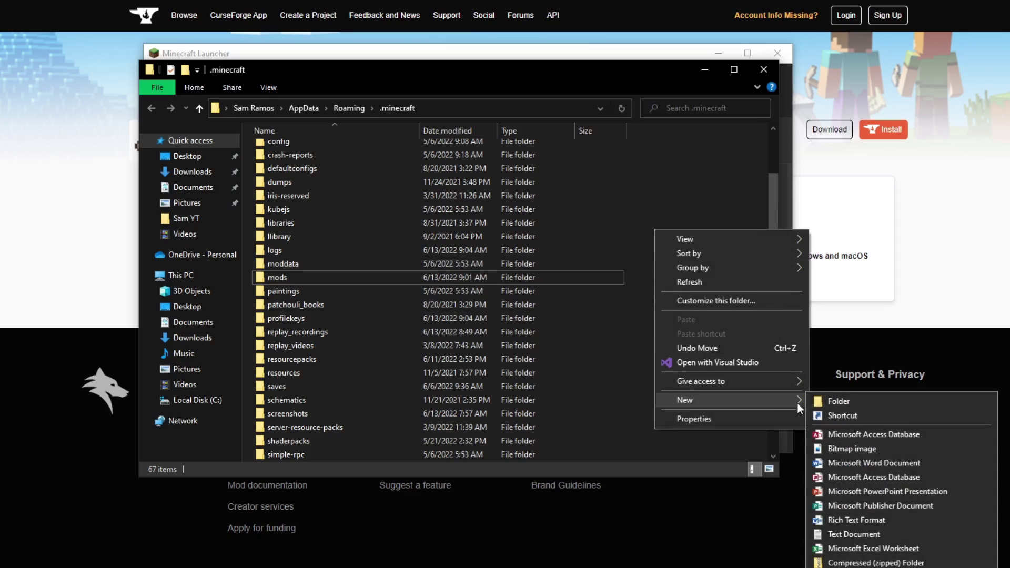
{"action": "left_click", "coordinate": [829, 401]}
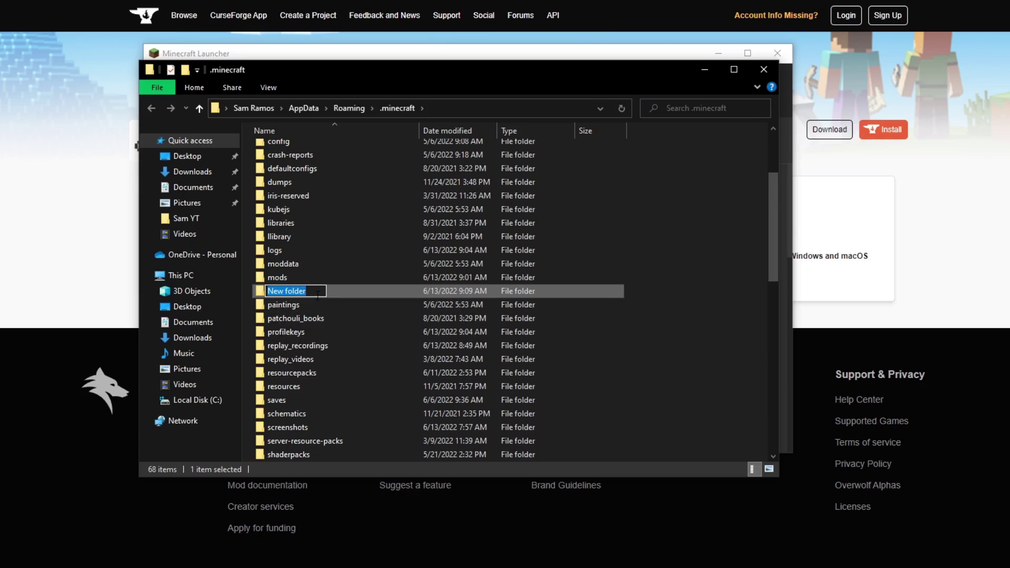
{"action": "type", "text": "mods"}
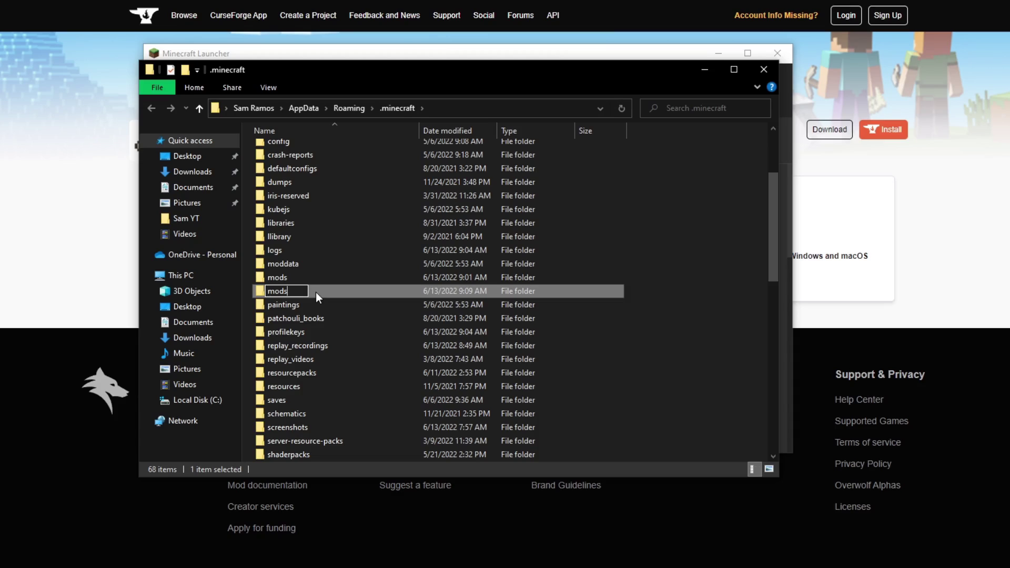
{"action": "key", "text": "BackSpace"}
{"action": "key", "text": "BackSpace"}
{"action": "key", "text": "BackSpace"}
{"action": "type", "text": "moddata"}
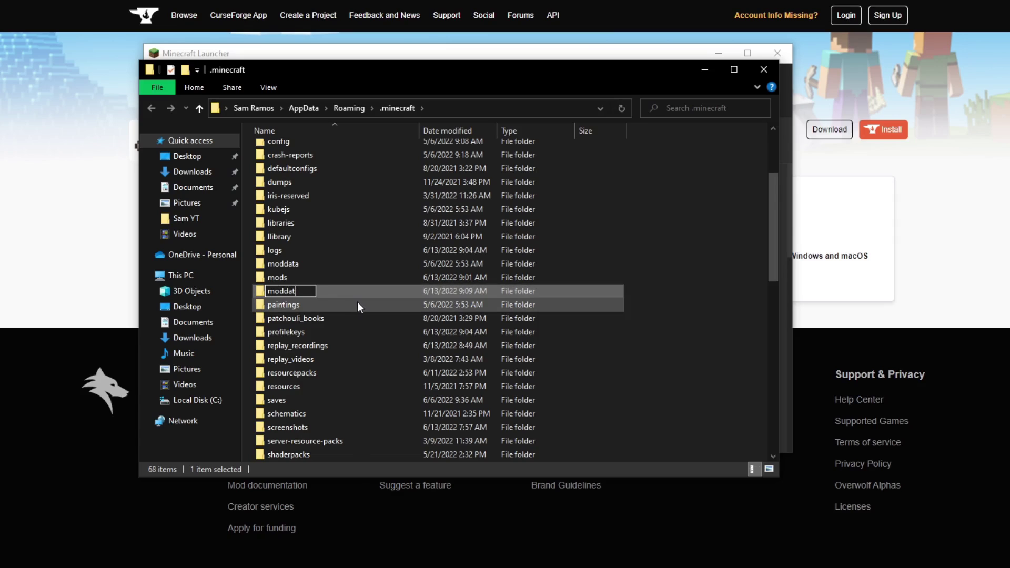
{"action": "key", "text": "BackSpace"}
{"action": "key", "text": "BackSpace"}
{"action": "key", "text": "BackSpace"}
{"action": "key", "text": "BackSpace"}
{"action": "key", "text": "BackSpace"}
{"action": "key", "text": "BackSpace"}
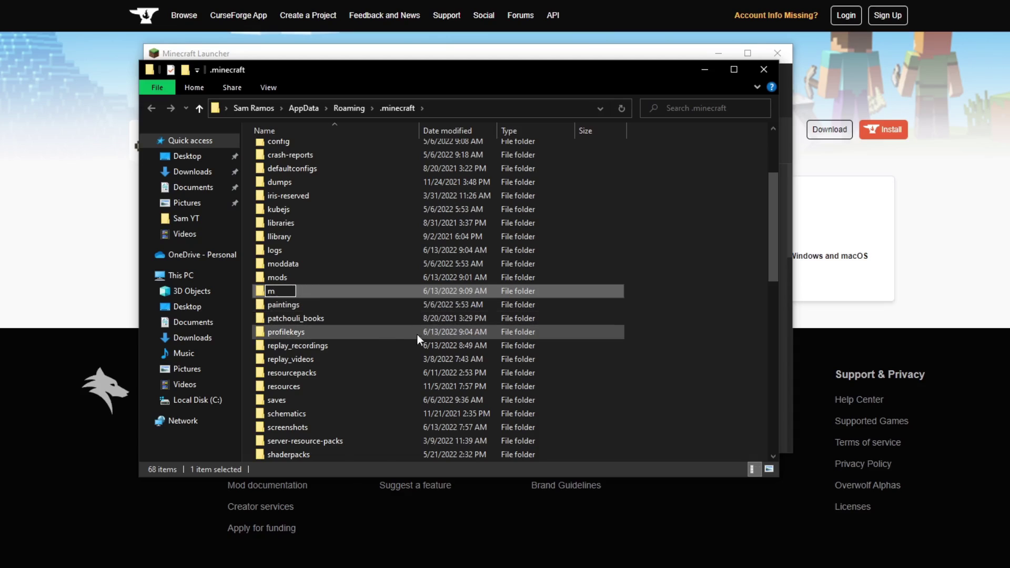
{"action": "key", "text": "Return"}
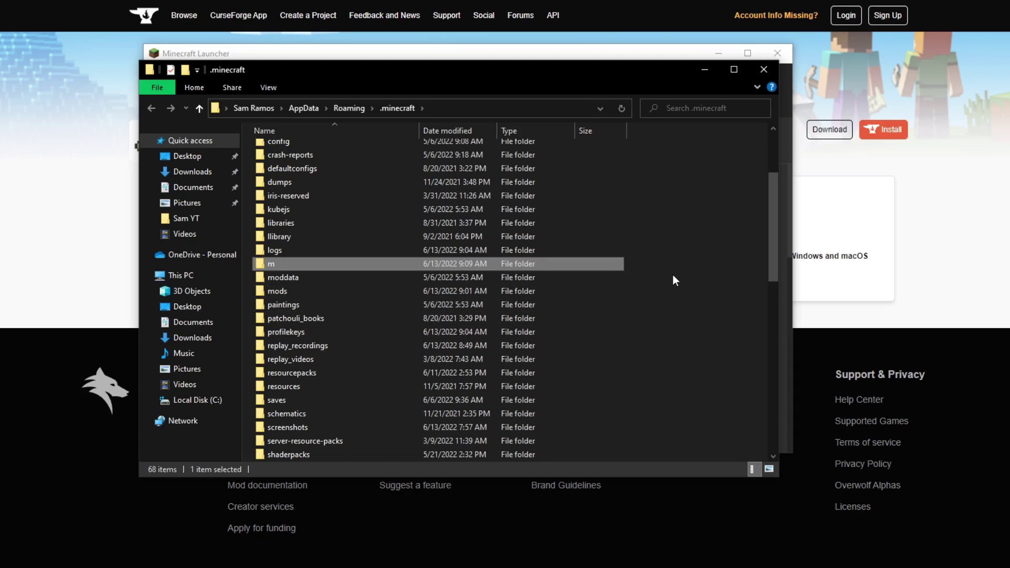
Step: Open the mods folder to confirm fabric-api-0.55.3+1.19 is there, then close Explorer
{"action": "type", "text": "mods"}
{"action": "key", "text": "Return"}
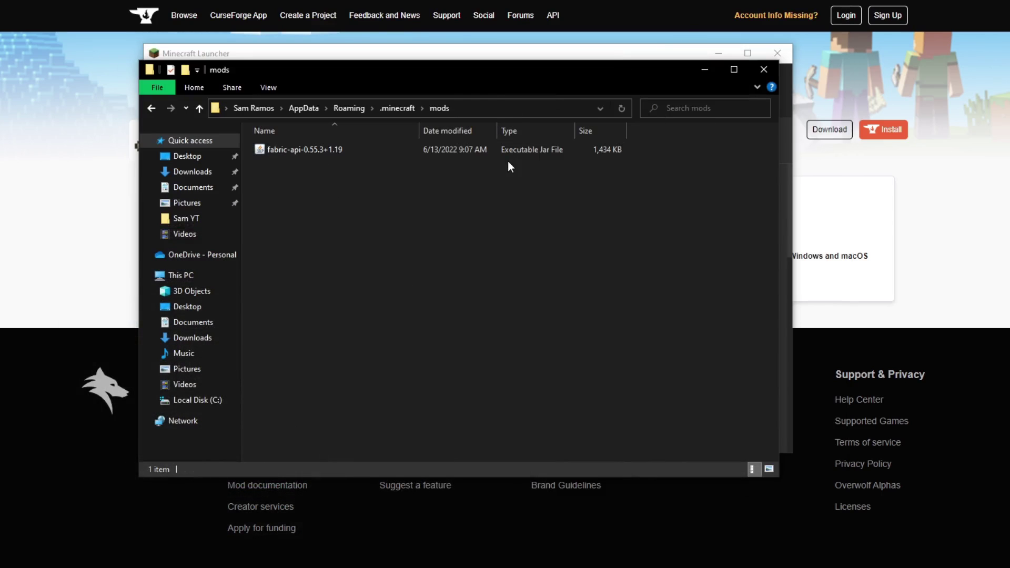
{"action": "left_click", "coordinate": [771, 71]}
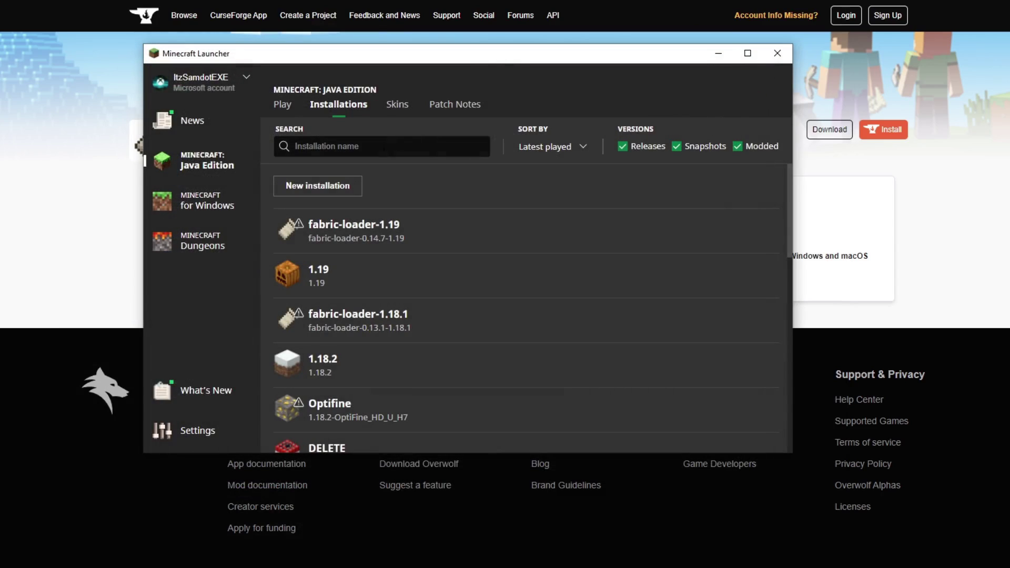
Step: Confirm fabric-loader-1.19 is the selected profile on the Play page, then close the launcher
{"action": "left_click", "coordinate": [284, 105]}
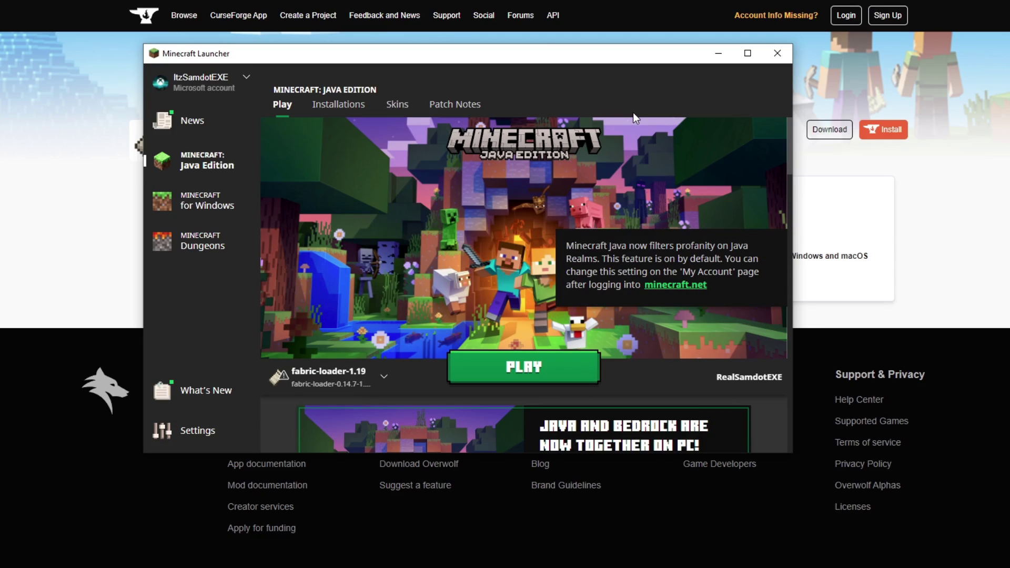
{"action": "left_click", "coordinate": [778, 53]}
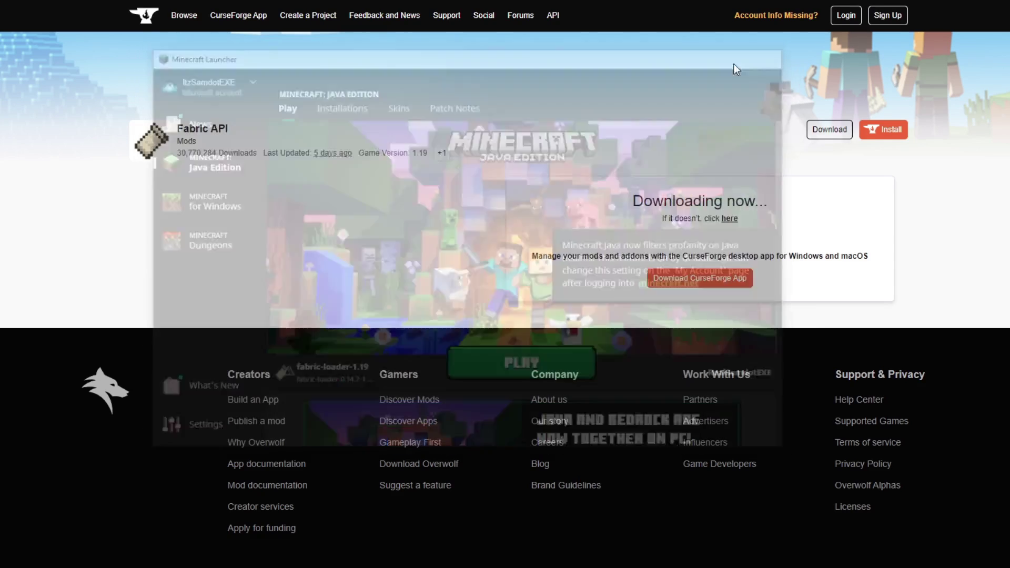